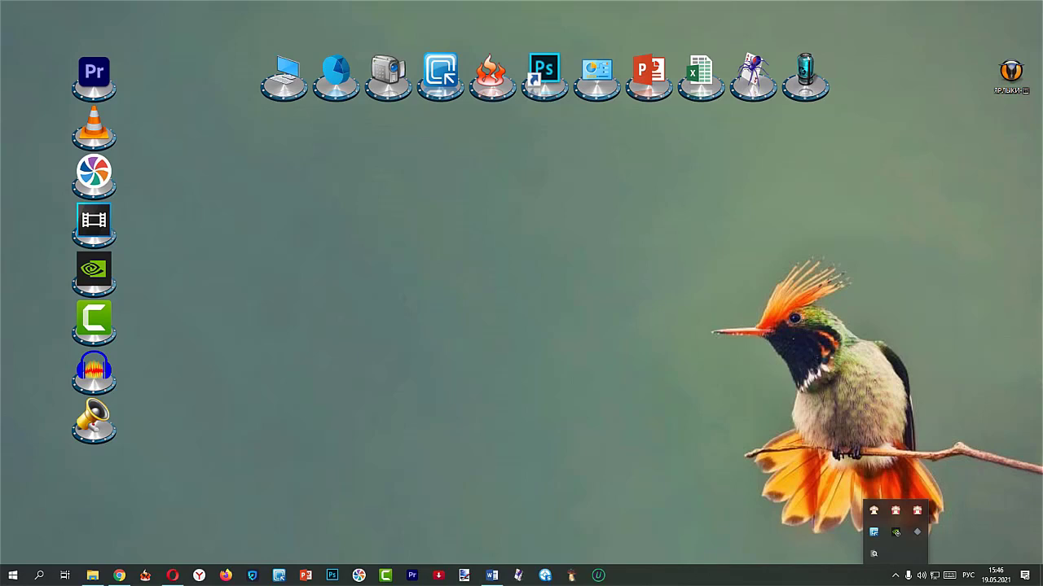
# - Switch to the browser and download Cobian Backup 11 (Gravity) from the CobianSoft page
pyautogui.hotkey('alt', 'Tab')
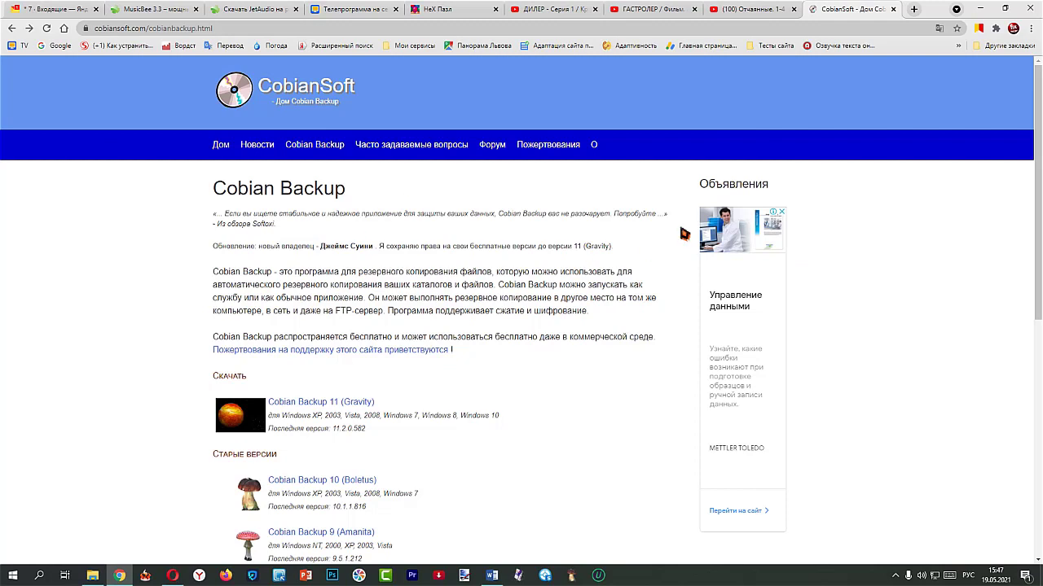
pyautogui.tripleClick(361, 148)
pyautogui.click(279, 162)
pyautogui.scroll(-4, 190, 331)
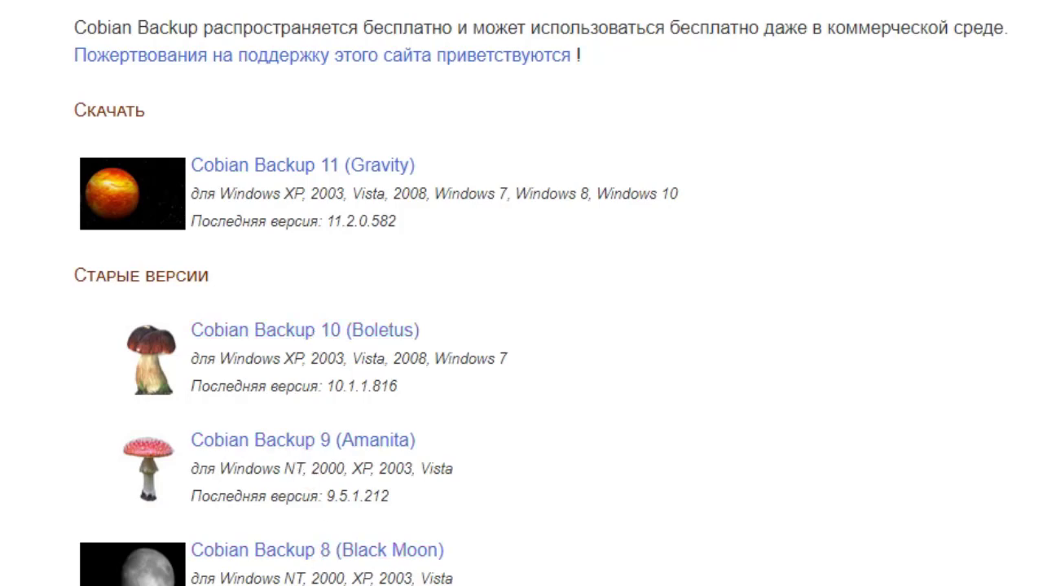
pyautogui.scroll(1, 521, 293)
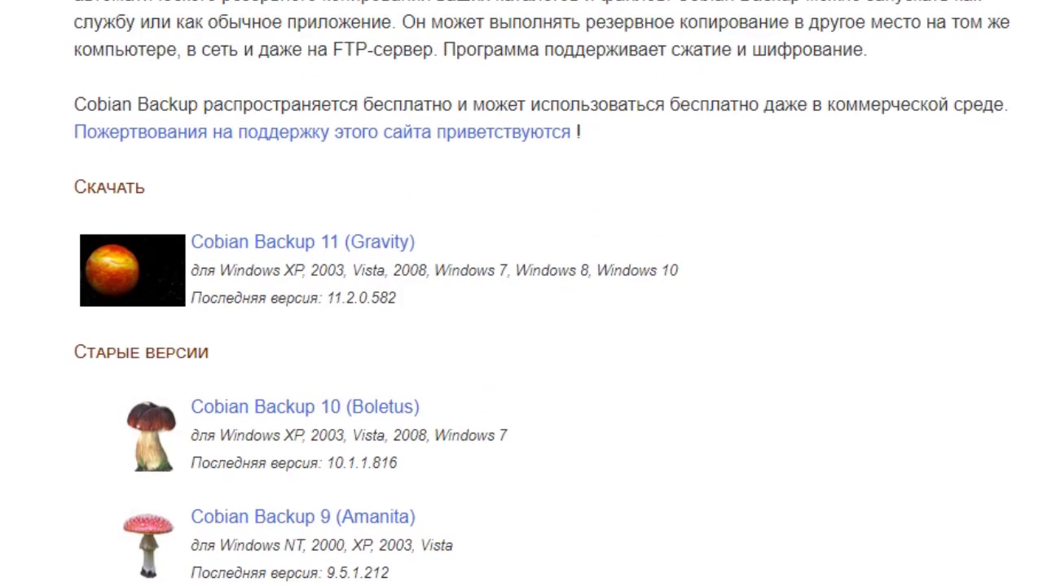
pyautogui.scroll(1, 522, 293)
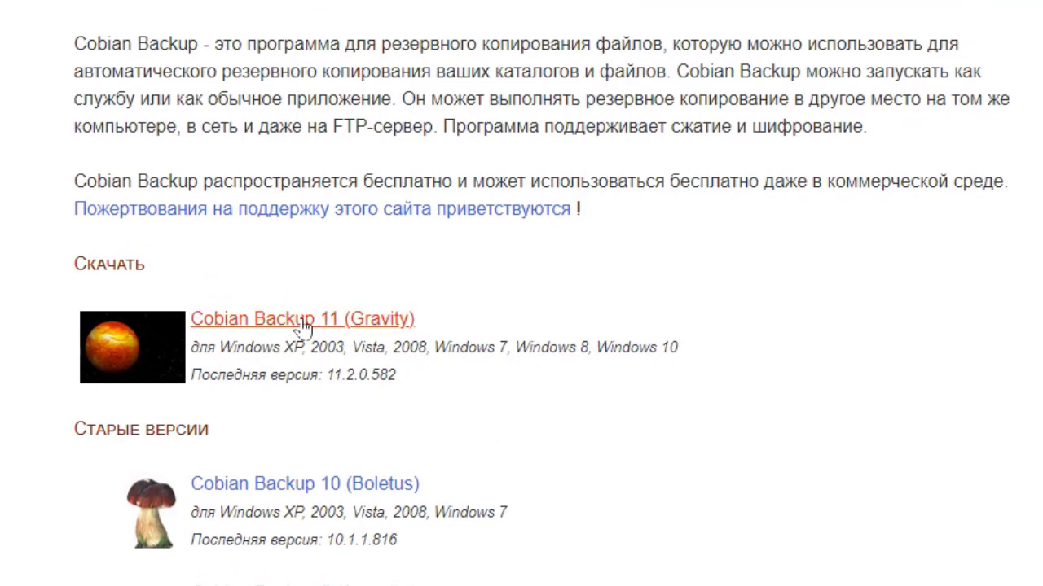
pyautogui.click(303, 320)
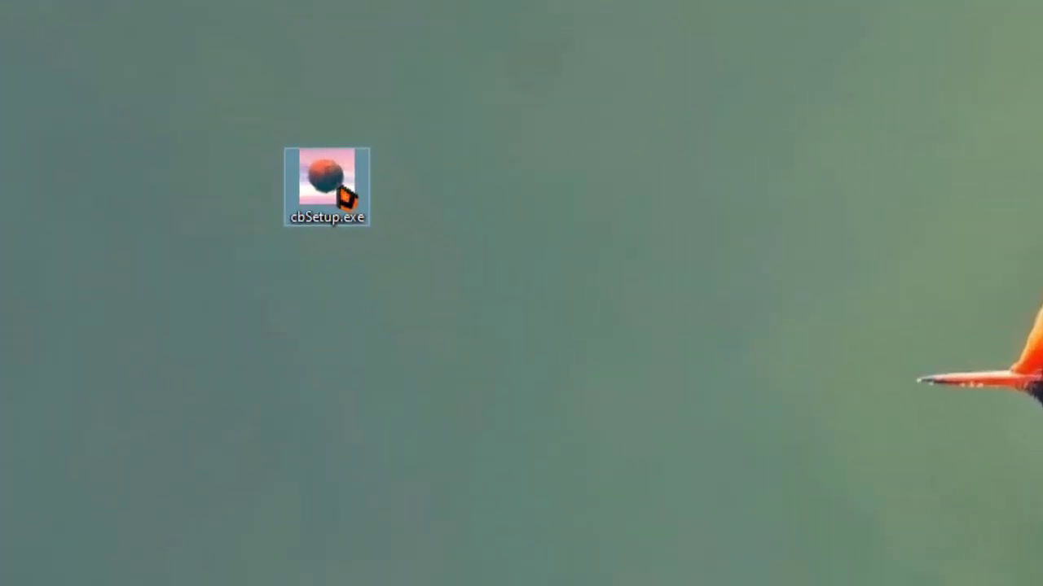
# - Run cbSetup.exe, allow it to make changes to the device, and continue the setup with RUSSIAN as the language
pyautogui.doubleClick(342, 192)
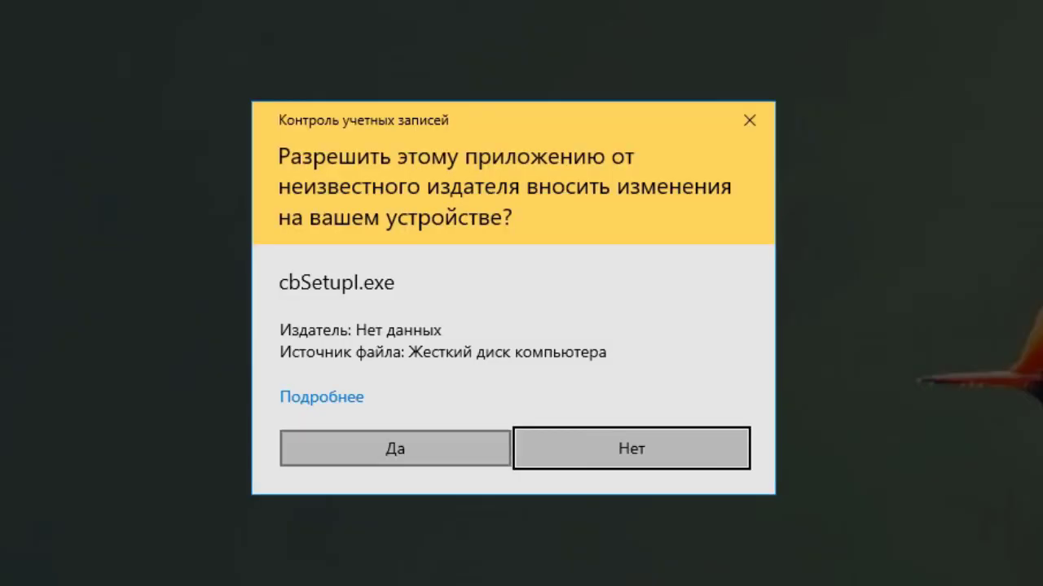
pyautogui.click(417, 450)
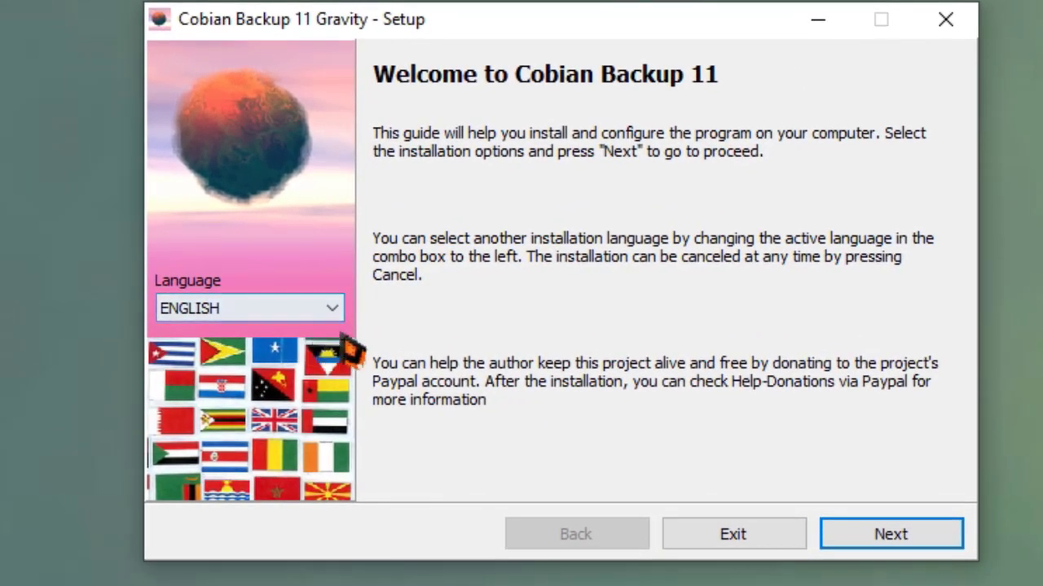
pyautogui.click(350, 316)
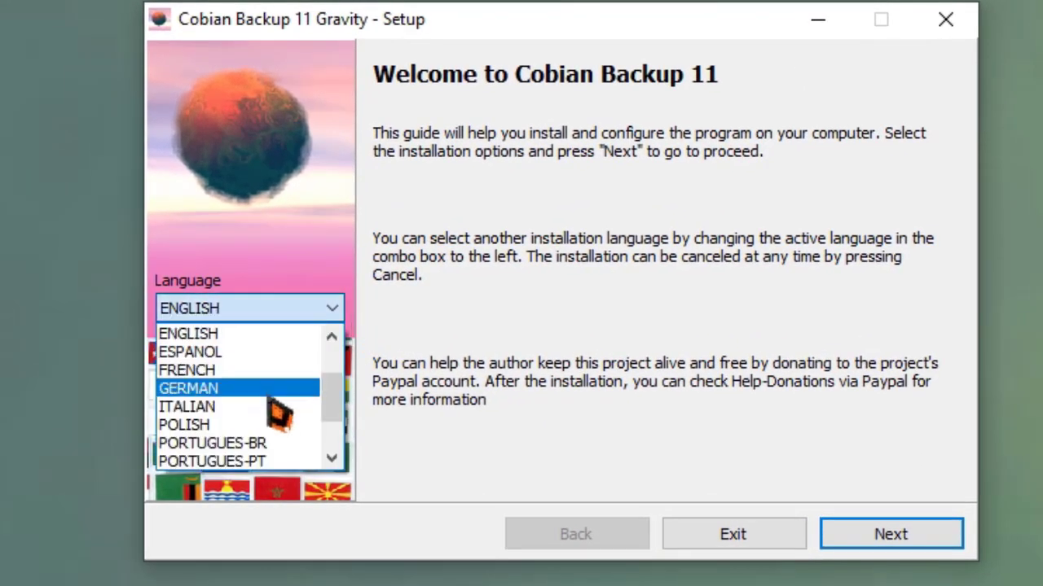
pyautogui.click(212, 461)
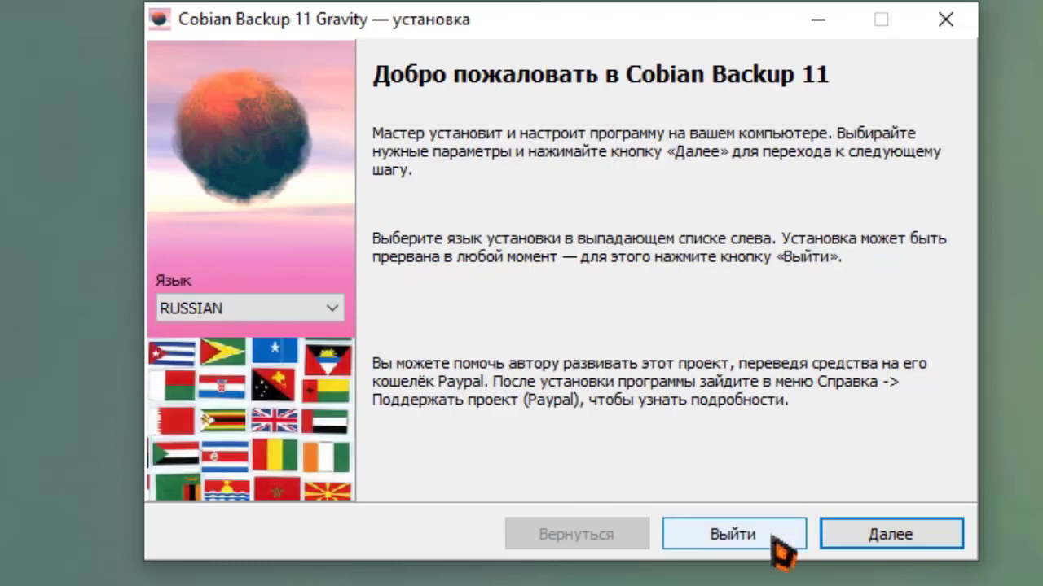
pyautogui.click(924, 547)
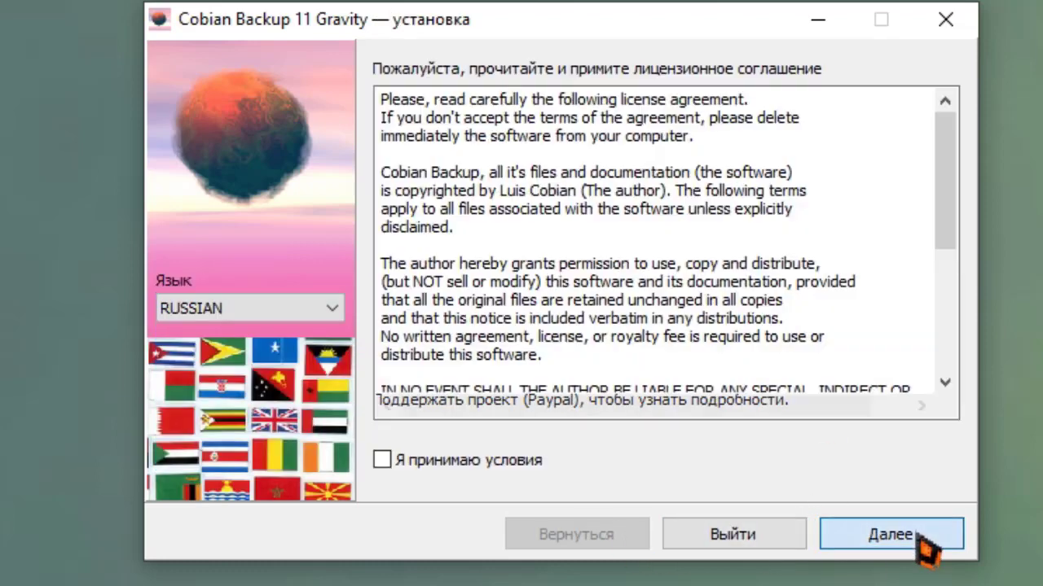
# - Accept the licence terms and keep the default installation folder and component options
pyautogui.click(398, 461)
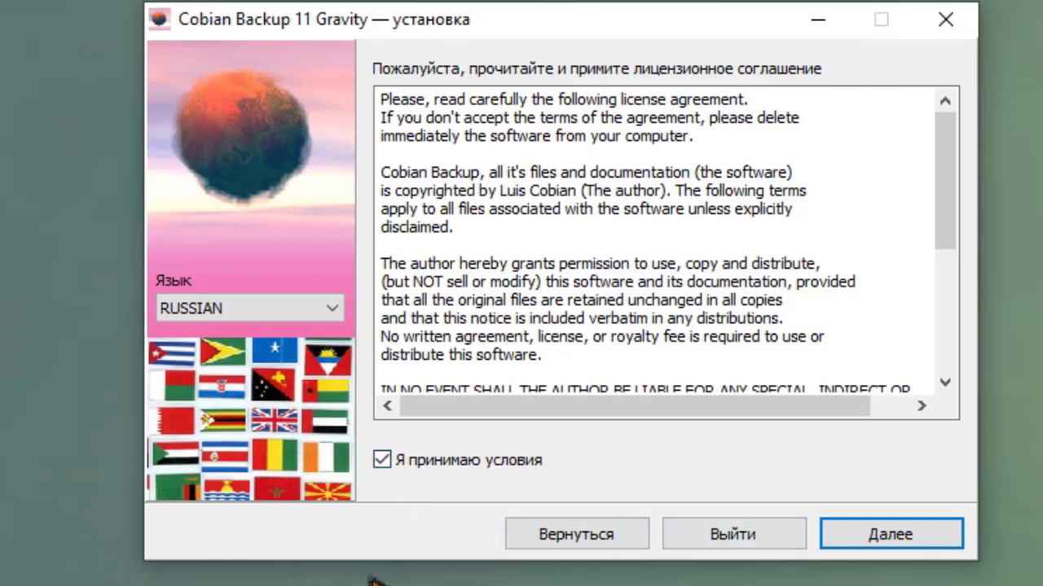
pyautogui.click(913, 538)
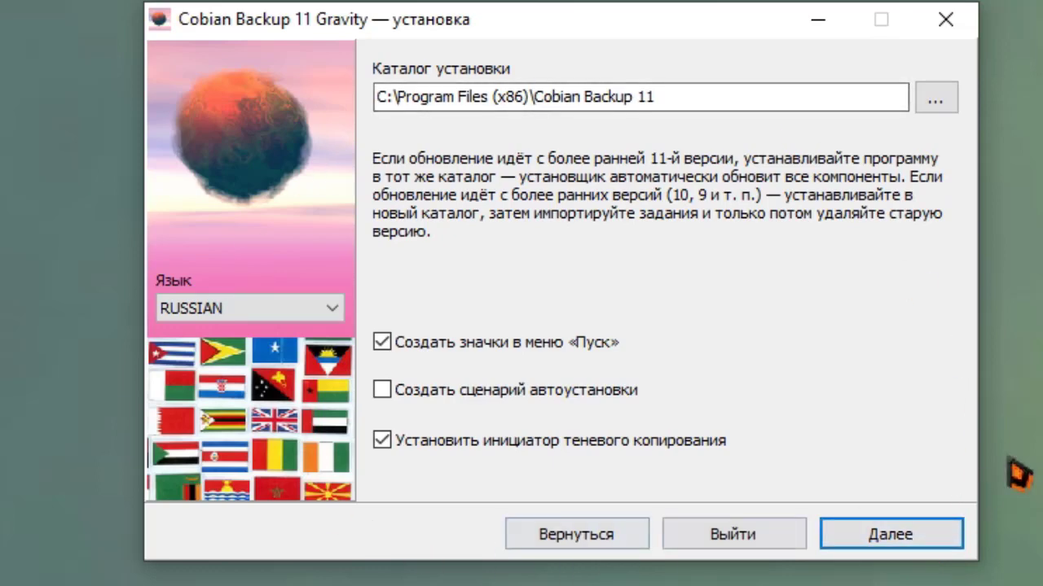
pyautogui.click(920, 544)
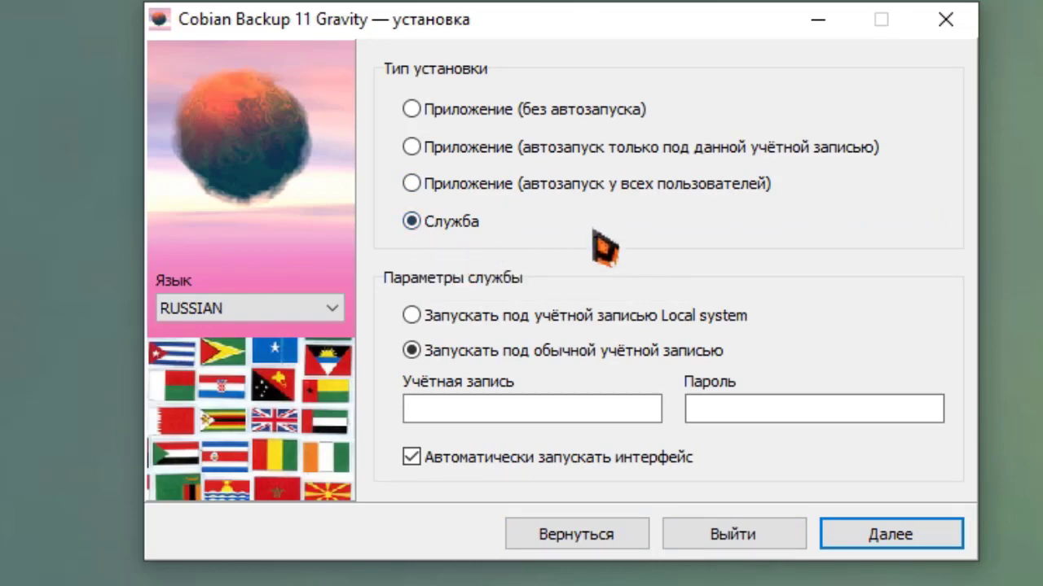
# - Install the program as an application with autostart for all users and finish the setup
pyautogui.click(432, 187)
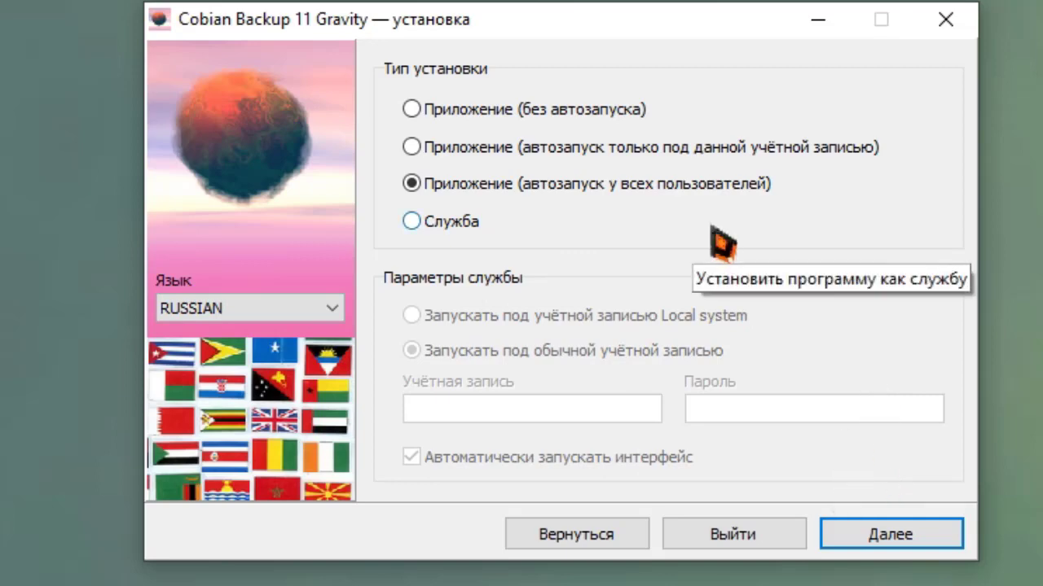
pyautogui.click(927, 547)
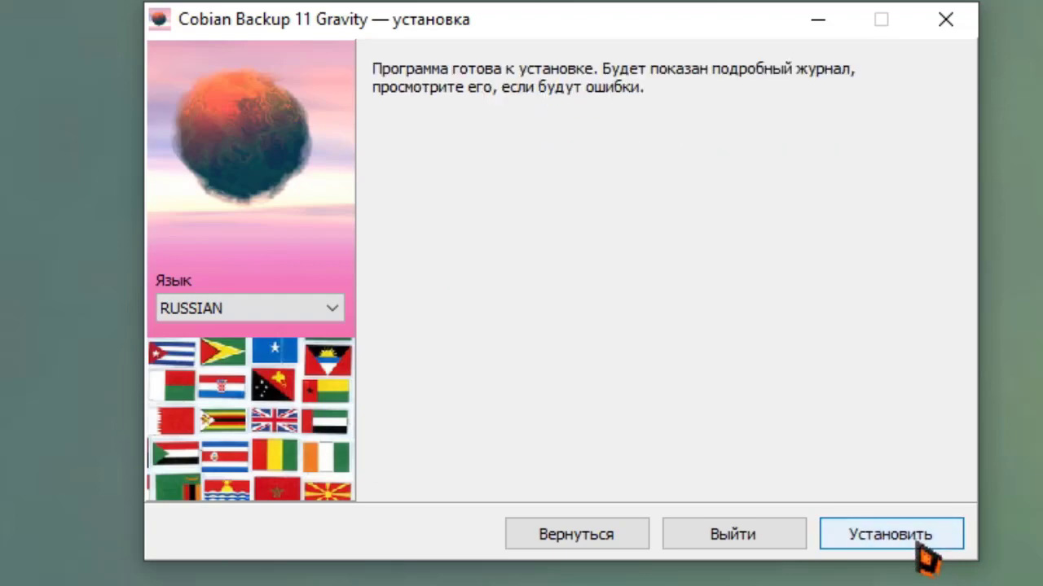
pyautogui.click(922, 546)
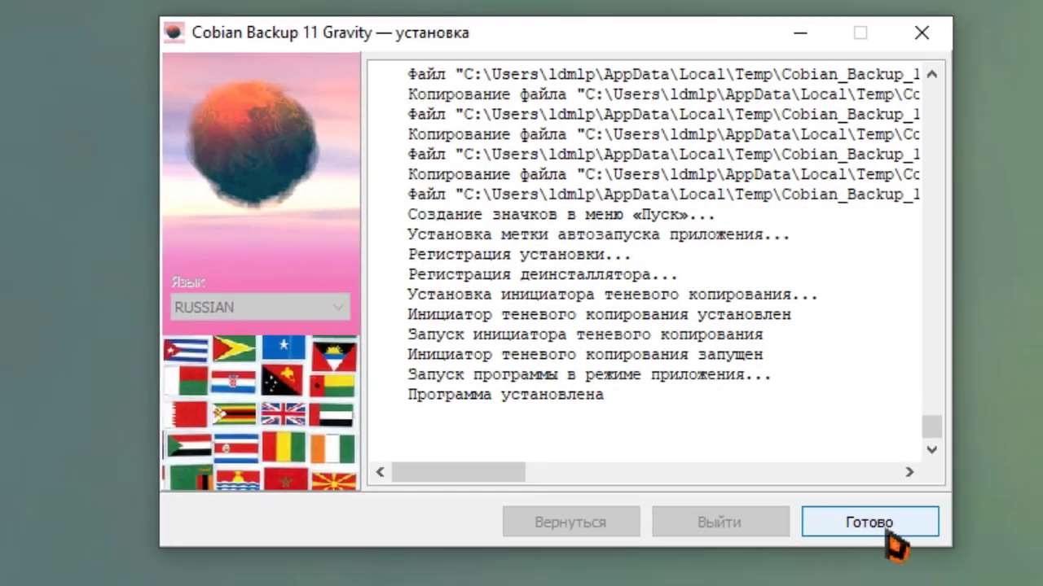
pyautogui.click(907, 544)
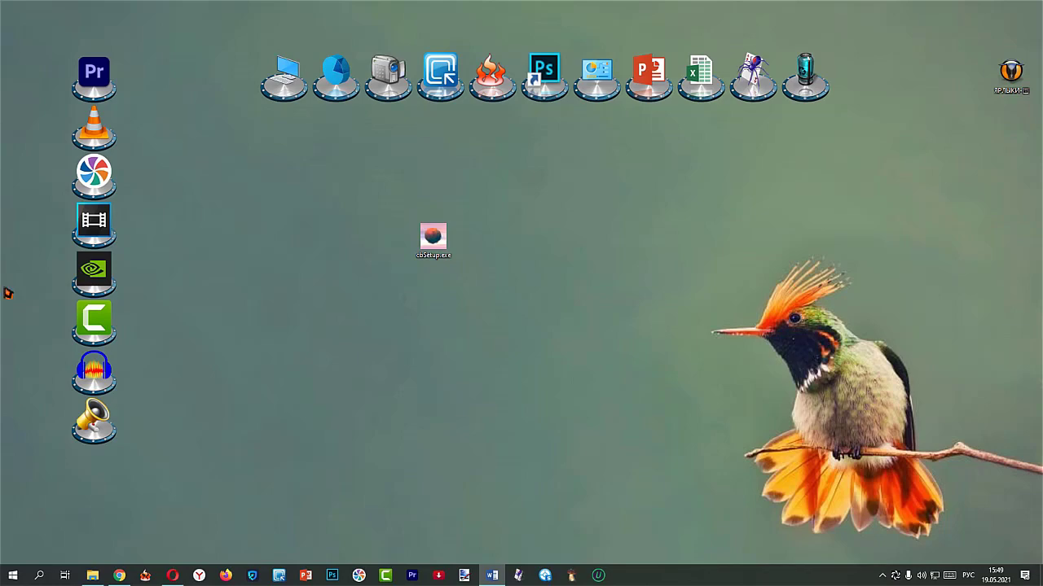
# - Check the recently added programs in Windows for the new Cobian Backup 11 entries
pyautogui.moveTo(1, 312); pyautogui.dragTo(1, 326)
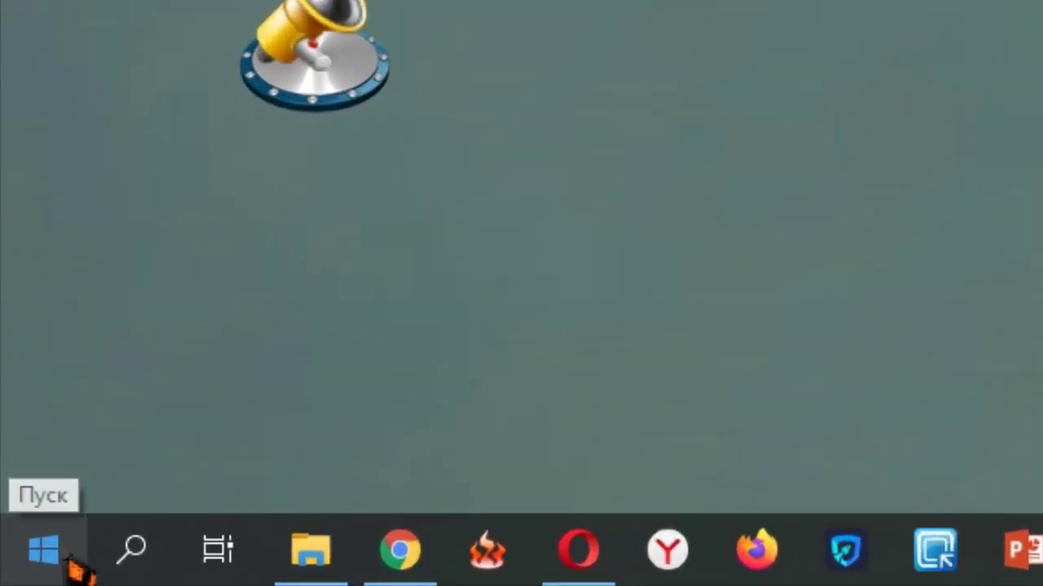
pyautogui.click(19, 577)
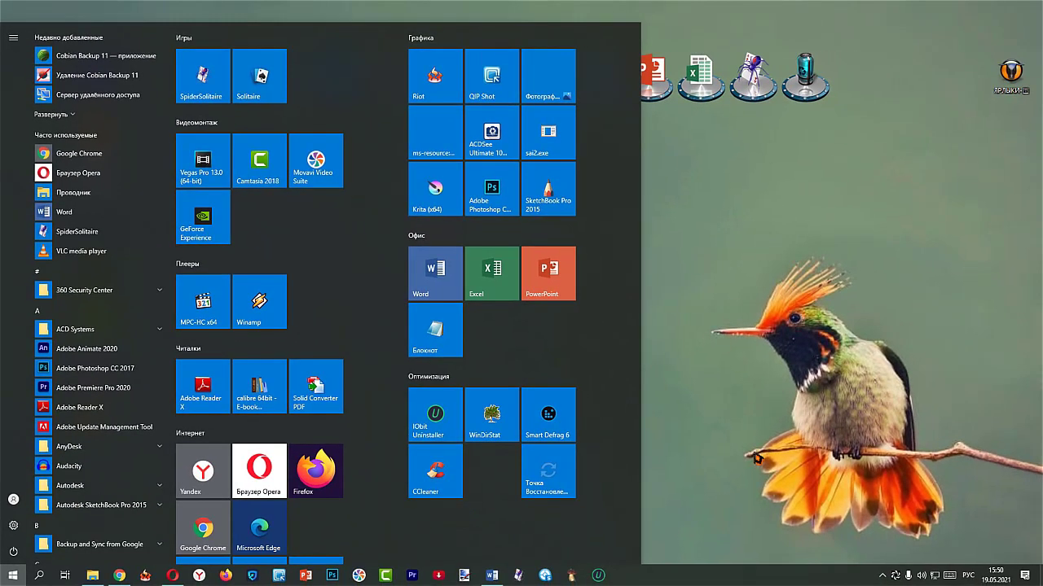
pyautogui.press('Escape')
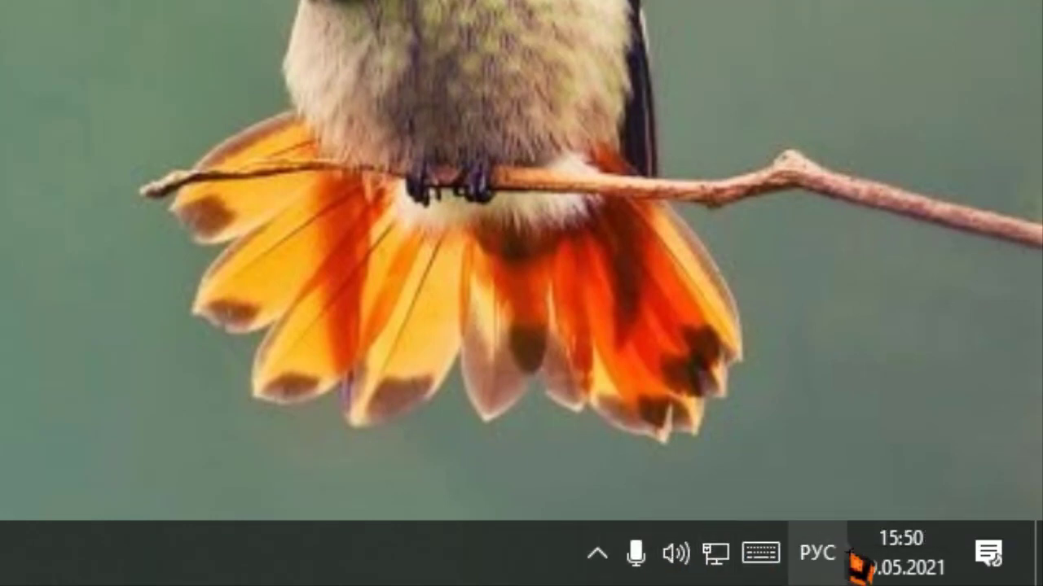
# - Open the Cobian Backup 11 Gravity main window from its notification area icon
pyautogui.click(610, 559)
pyautogui.moveTo(639, 567); pyautogui.dragTo(632, 507)
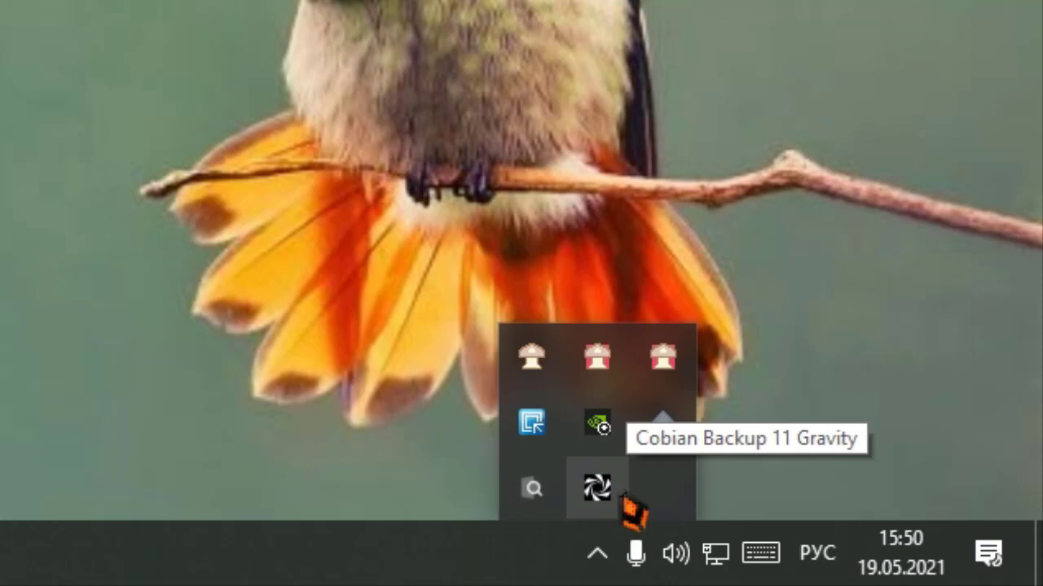
pyautogui.rightClick(624, 495)
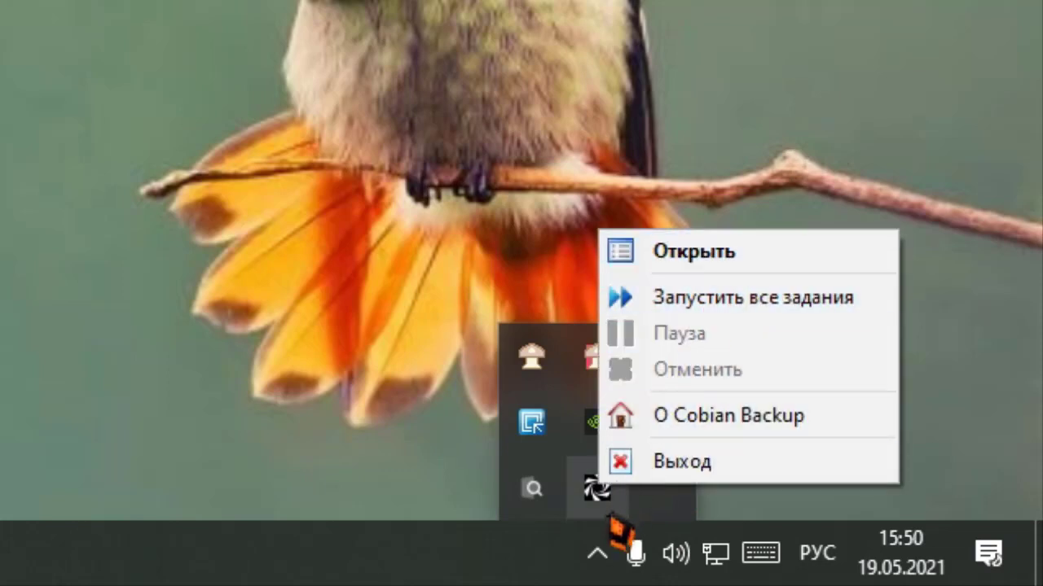
pyautogui.click(692, 250)
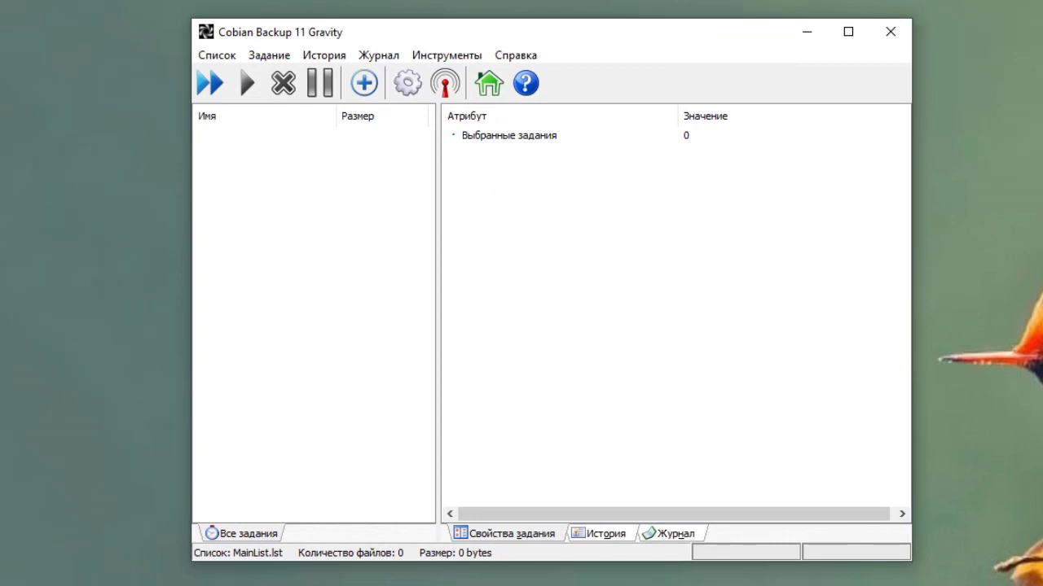
# - Open the program options and look through the general, log, mail, FTP and functionality settings
pyautogui.click(420, 90)
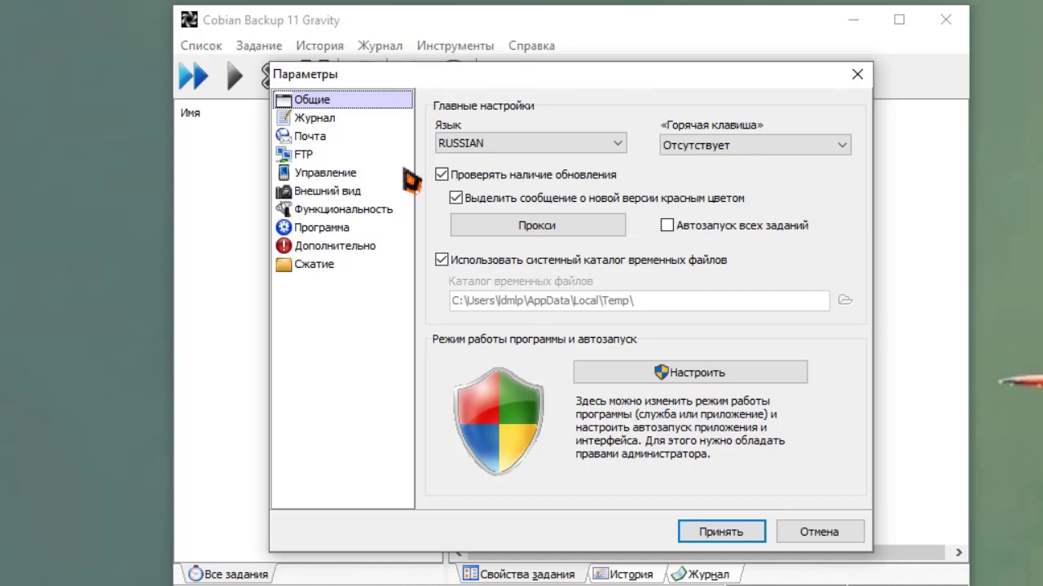
pyautogui.click(350, 121)
pyautogui.click(333, 141)
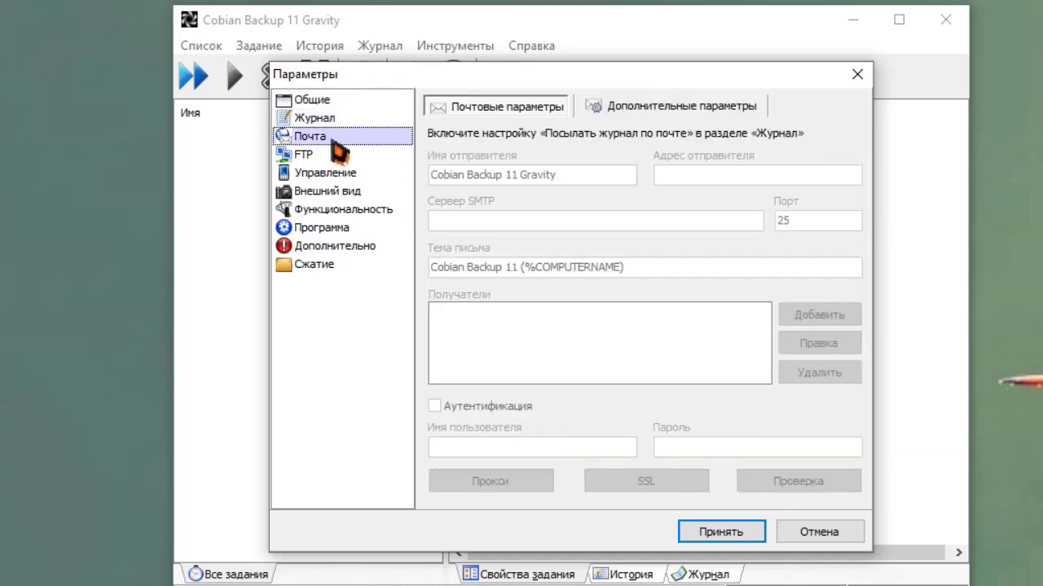
pyautogui.click(322, 157)
pyautogui.click(342, 210)
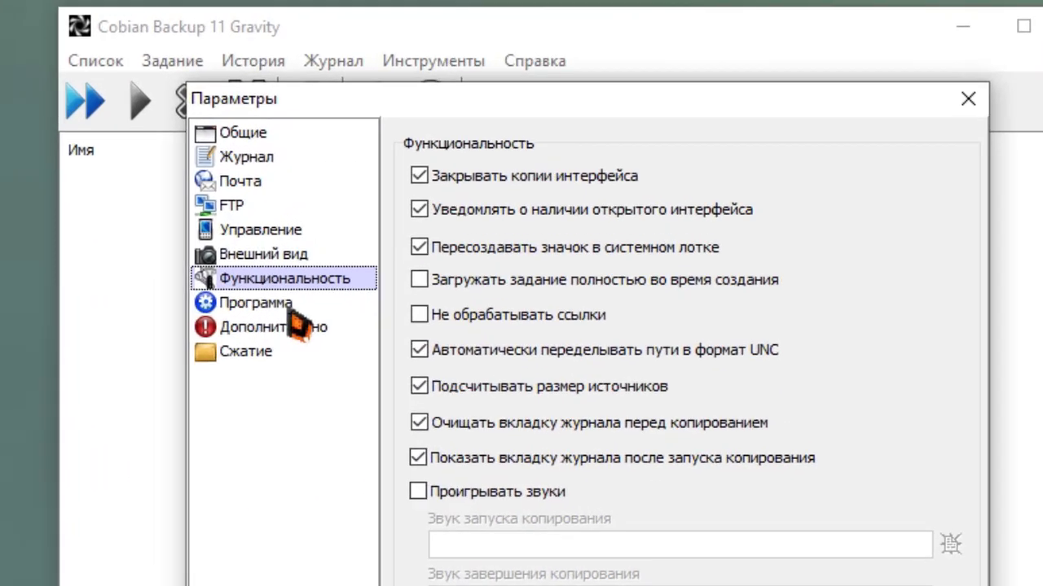
# - Try enabling «Не выполнять задания при работе от батарей» in the additional program settings and leave the options without saving
pyautogui.click(367, 228)
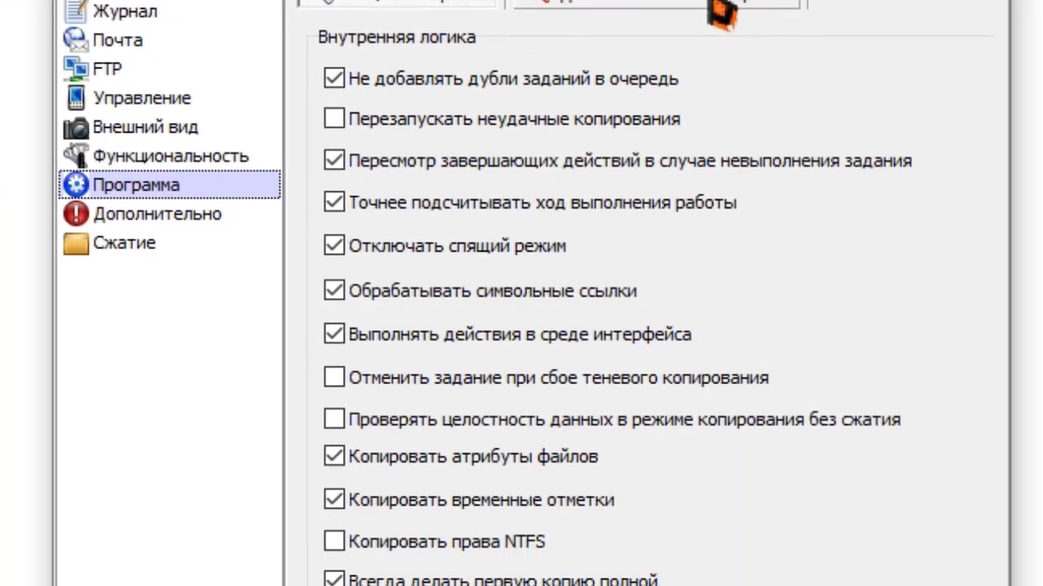
pyautogui.click(780, 175)
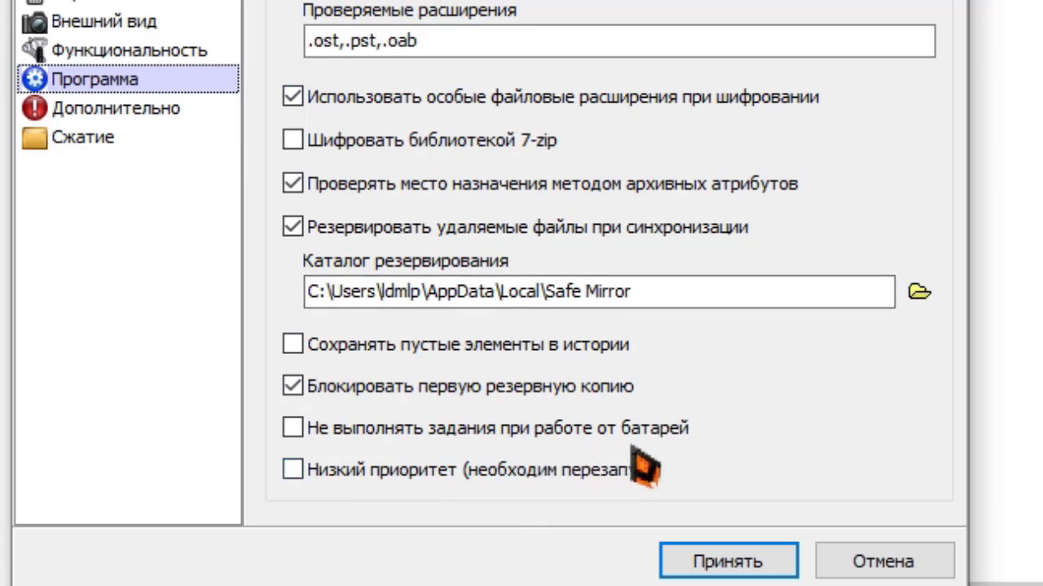
pyautogui.click(319, 436)
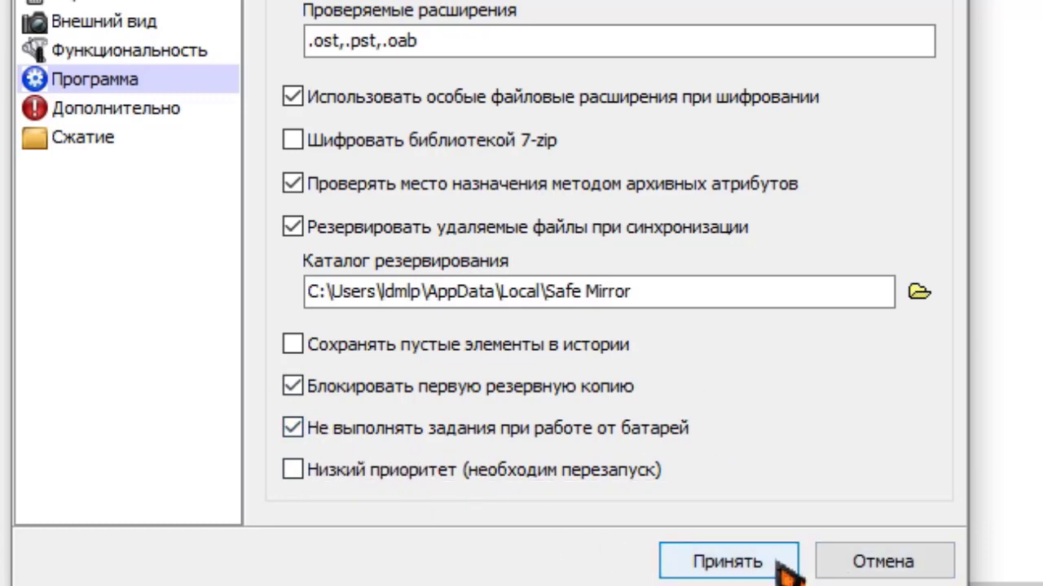
pyautogui.click(932, 566)
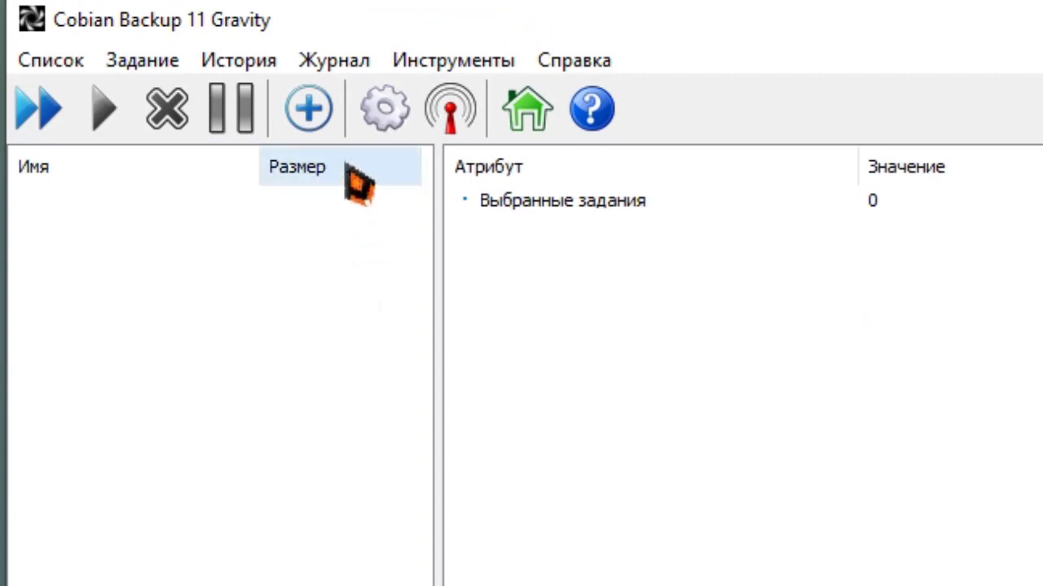
# - Create a new backup task and name it Проба
pyautogui.click(330, 118)
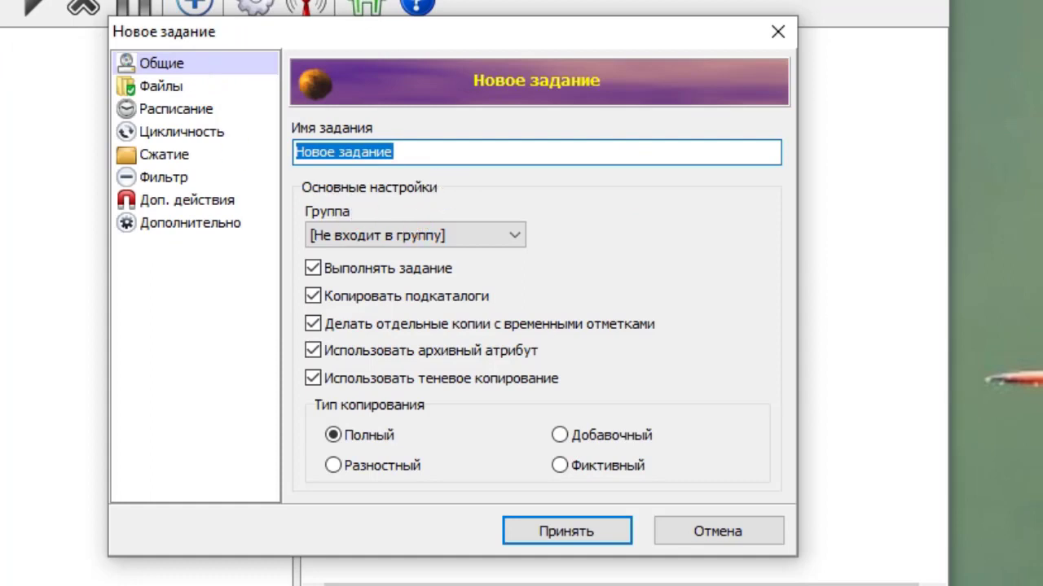
pyautogui.click(394, 151)
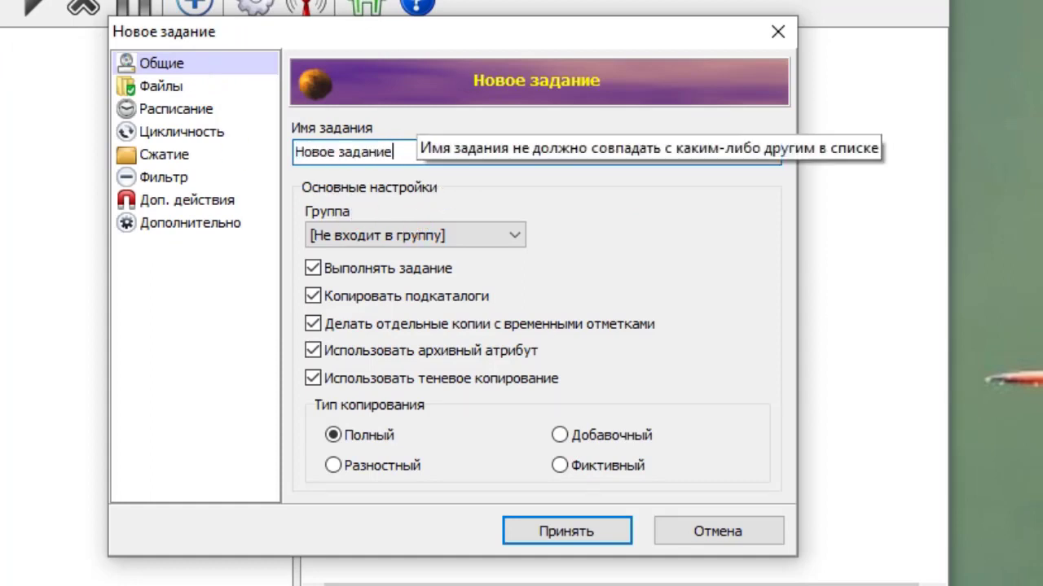
pyautogui.press('BackSpace')
pyautogui.press('BackSpace')
pyautogui.press('BackSpace')
pyautogui.press('BackSpace')
pyautogui.press('BackSpace')
pyautogui.press('BackSpace')
pyautogui.press('BackSpace')
pyautogui.press('BackSpace')
pyautogui.press('BackSpace')
pyautogui.press('BackSpace')
pyautogui.press('BackSpace')
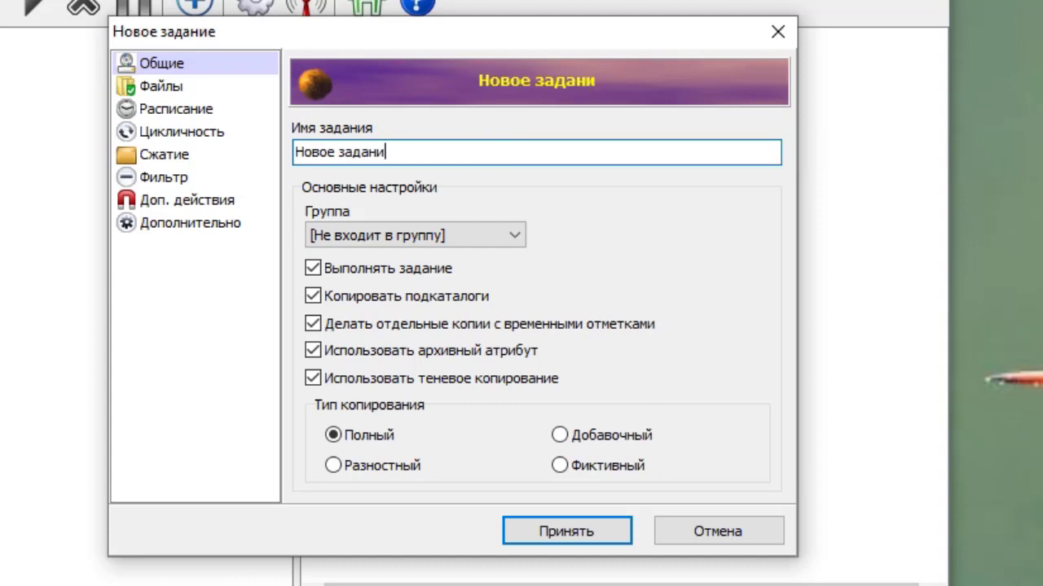
pyautogui.write('Проба')
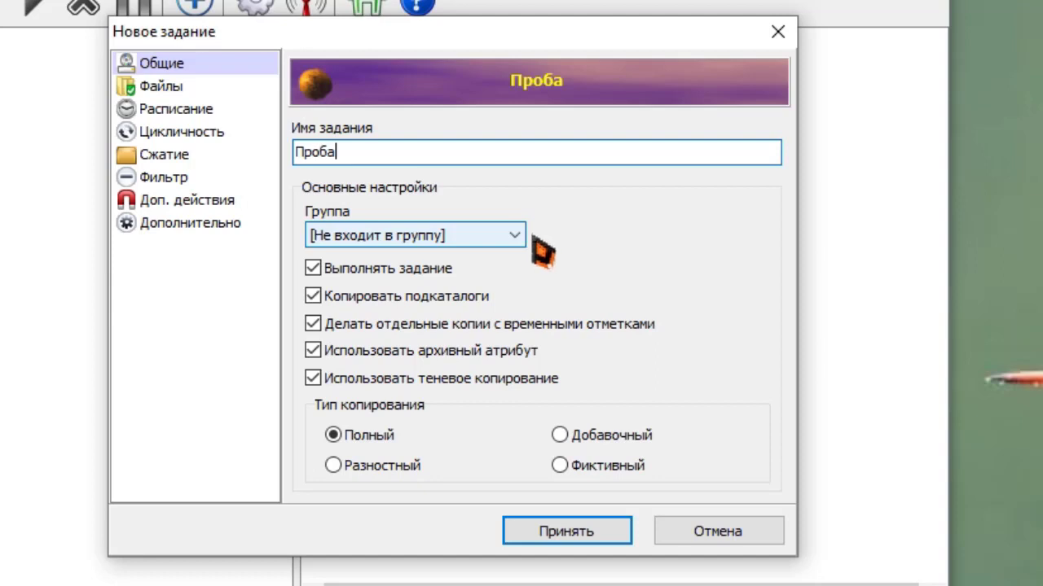
# - Look at the option for adding a new task group, leave it unused, and review the general backup settings
pyautogui.click(519, 236)
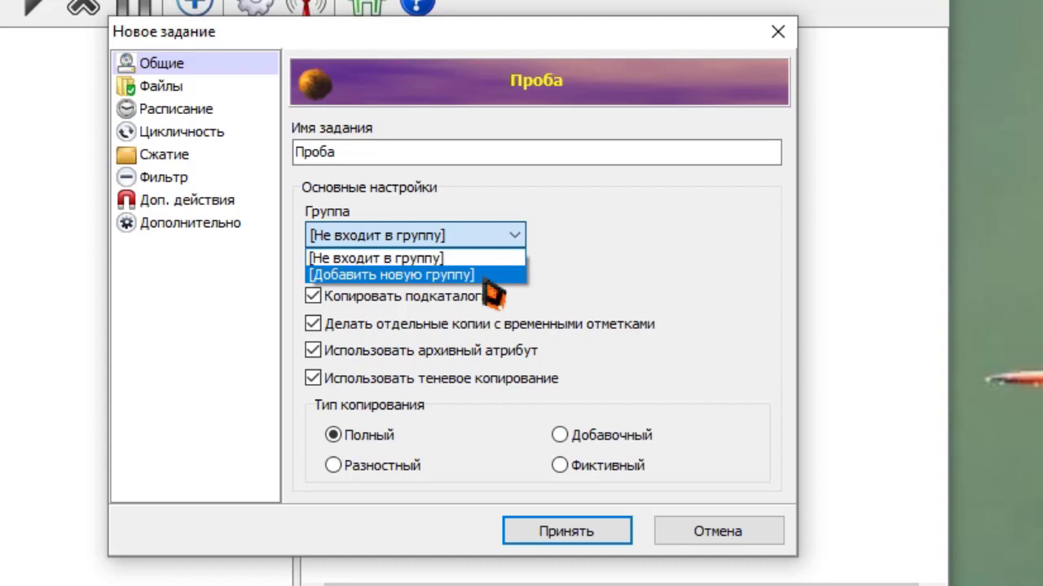
pyautogui.click(487, 279)
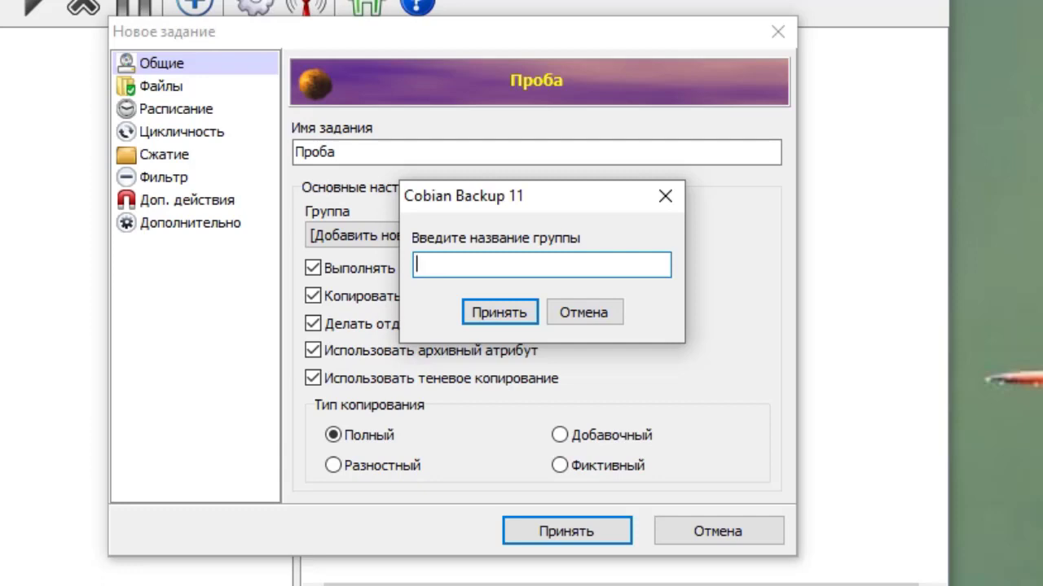
pyautogui.press('Escape')
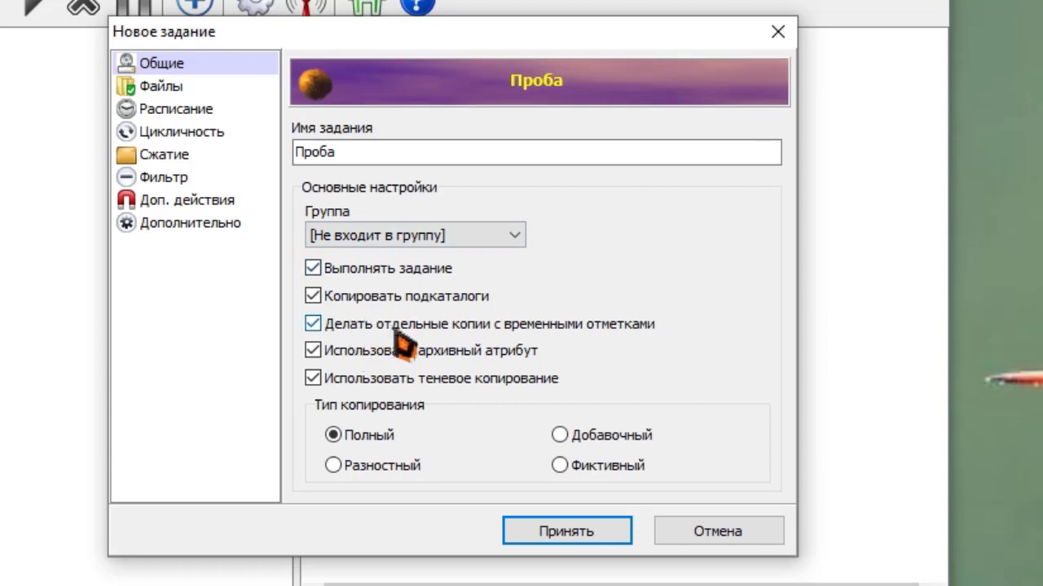
pyautogui.moveTo(402, 337)
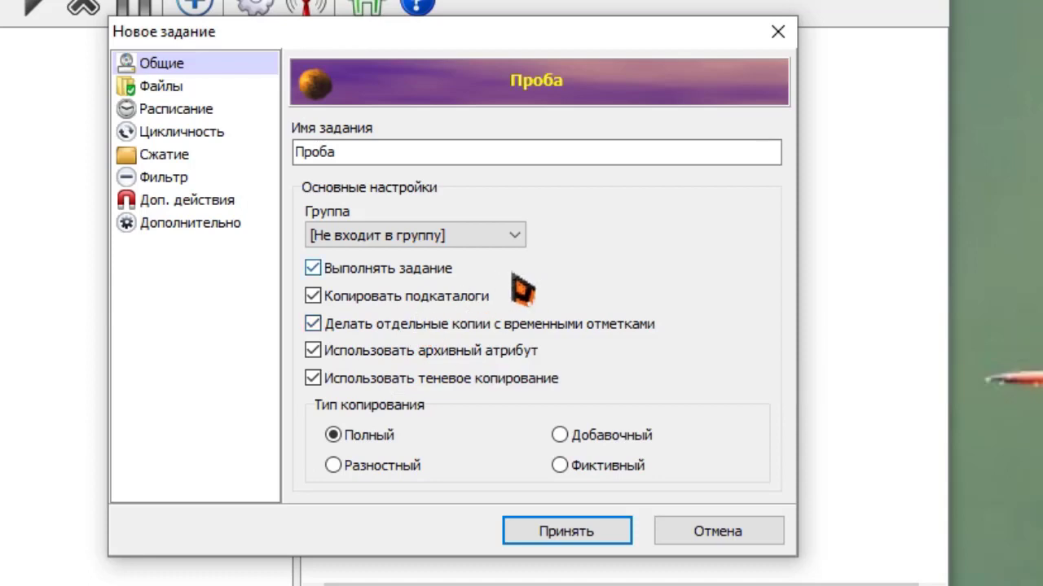
pyautogui.moveTo(515, 277)
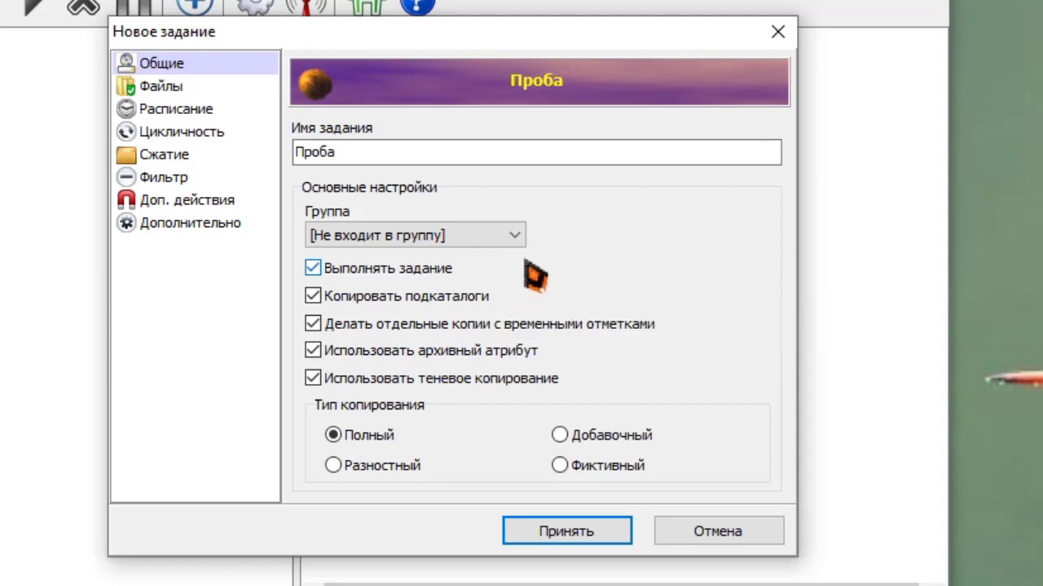
pyautogui.moveTo(376, 303)
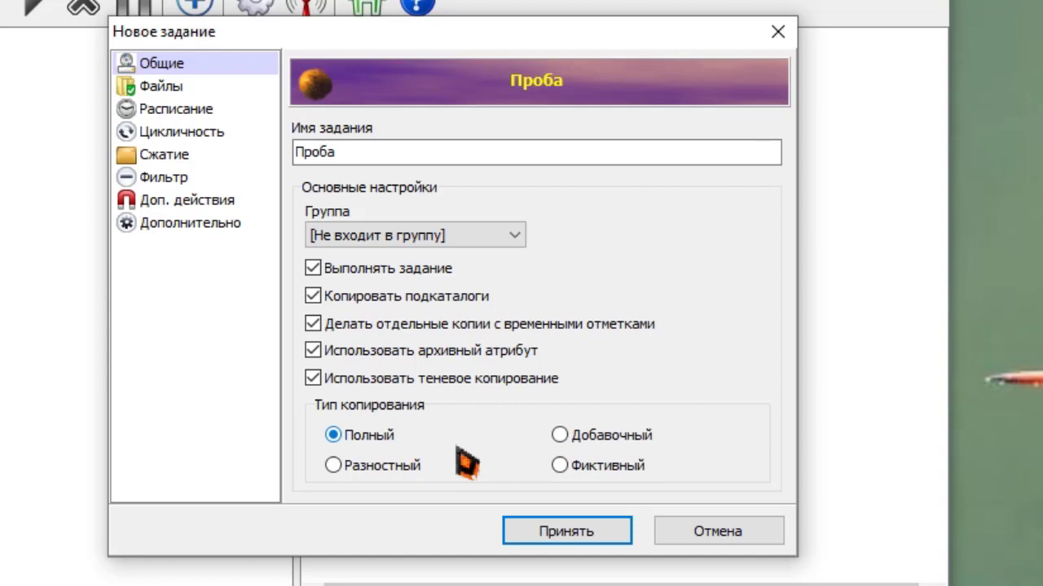
# - Add the file 2.jpg from H:\Графика\Рисование\Всё as a source of the backup task
pyautogui.click(208, 90)
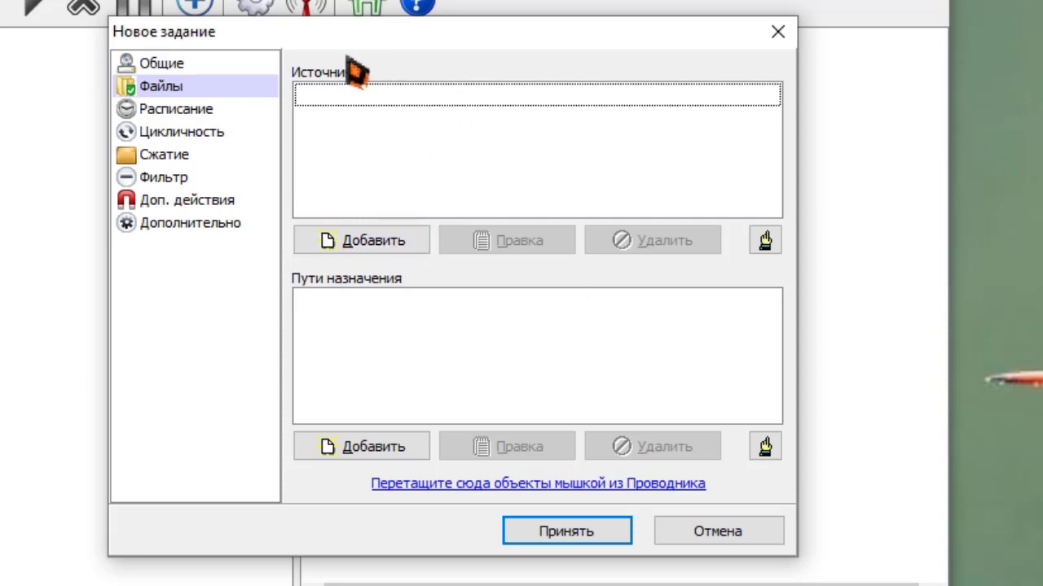
pyautogui.click(412, 256)
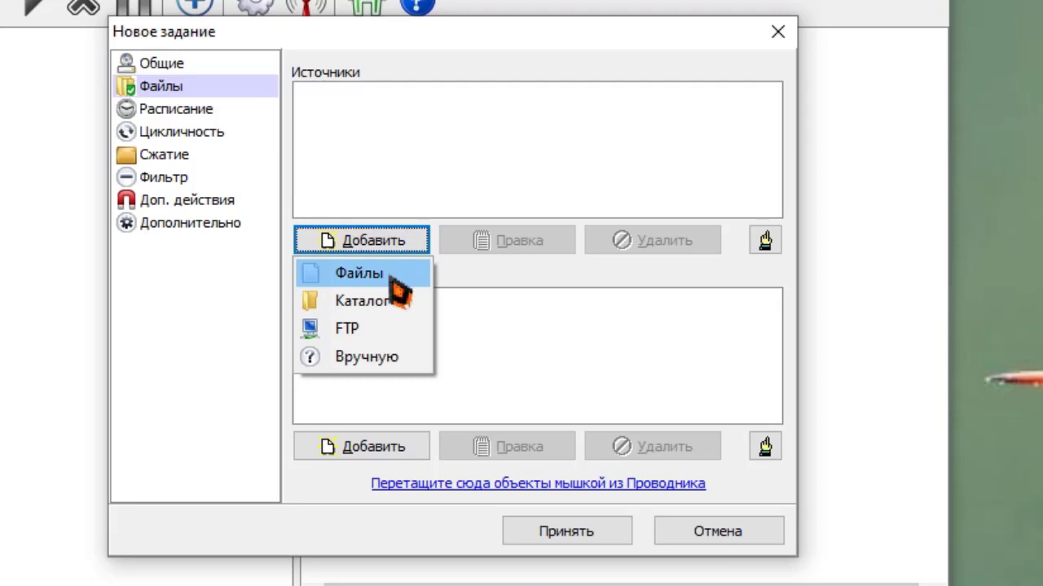
pyautogui.click(393, 285)
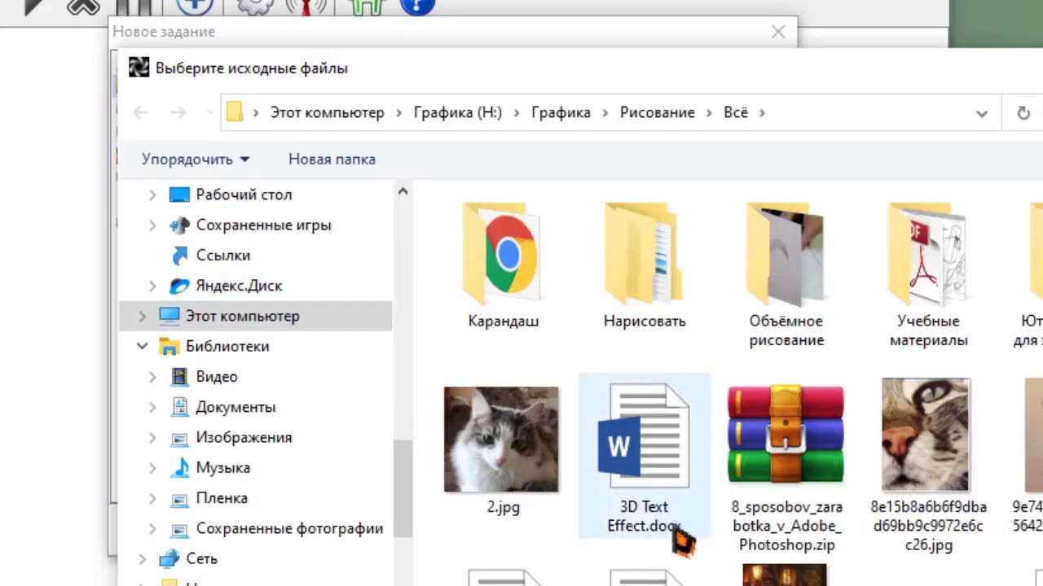
pyautogui.click(494, 449)
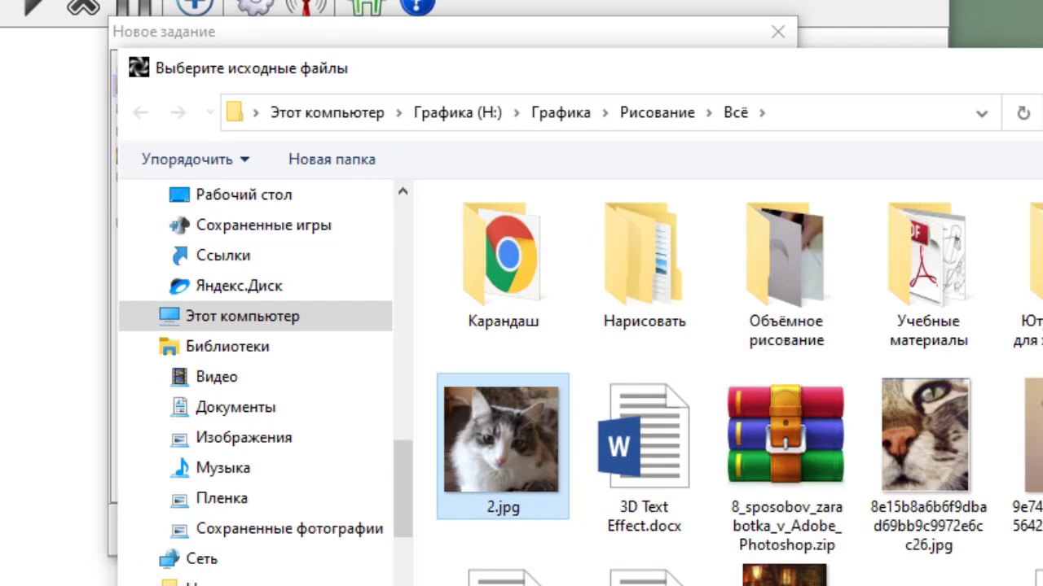
pyautogui.doubleClick(494, 450)
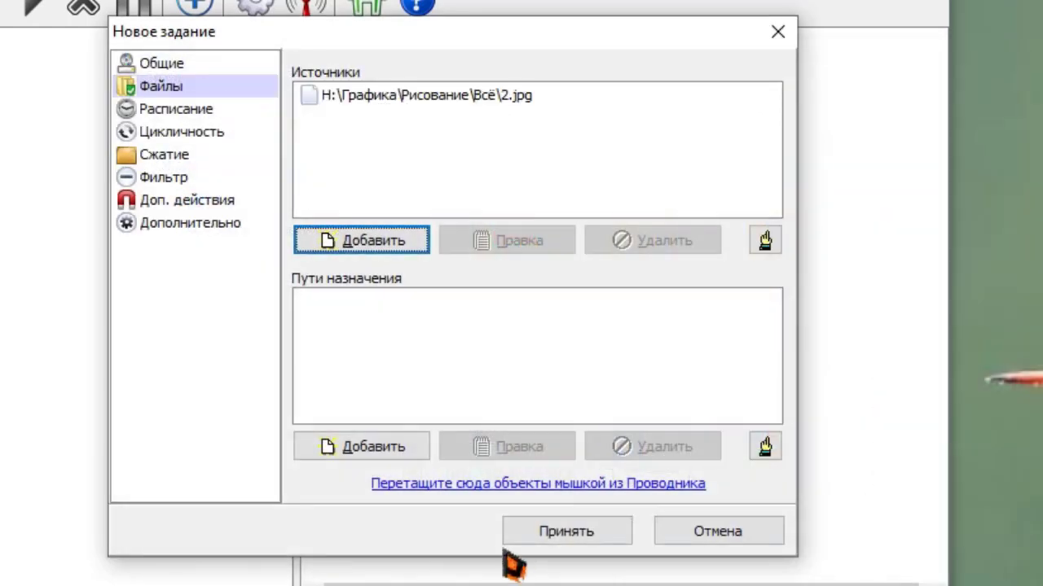
# - Add the folder «Мои Фотографии» on drive Графика (H:) as the destination of the backup task
pyautogui.click(399, 458)
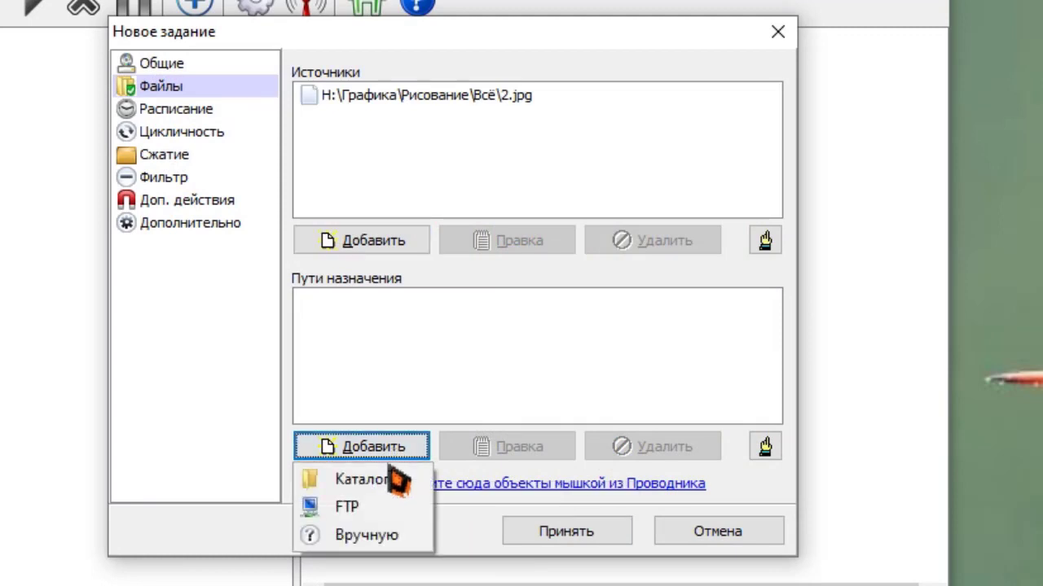
pyautogui.click(405, 487)
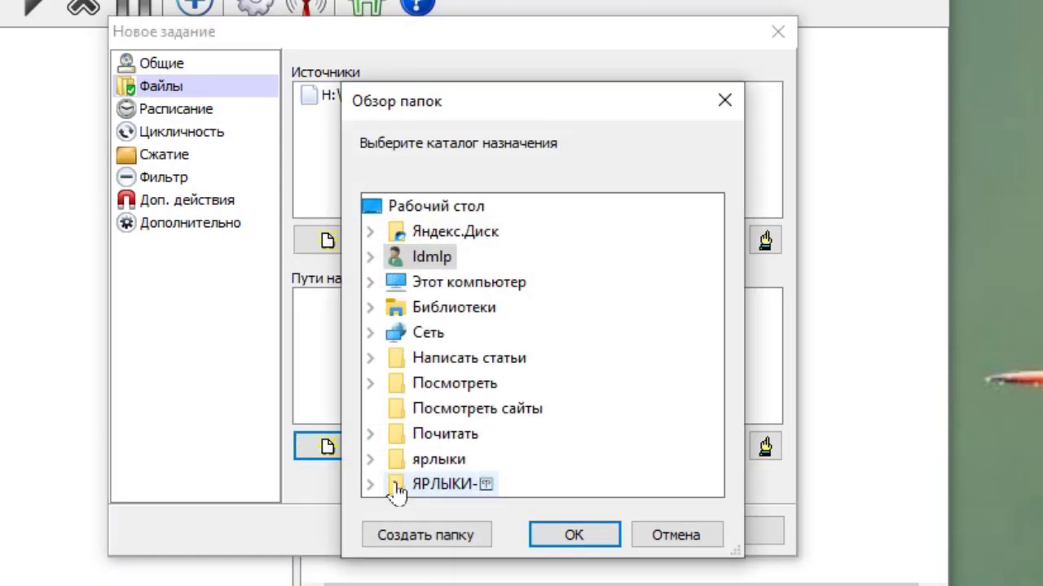
pyautogui.doubleClick(479, 286)
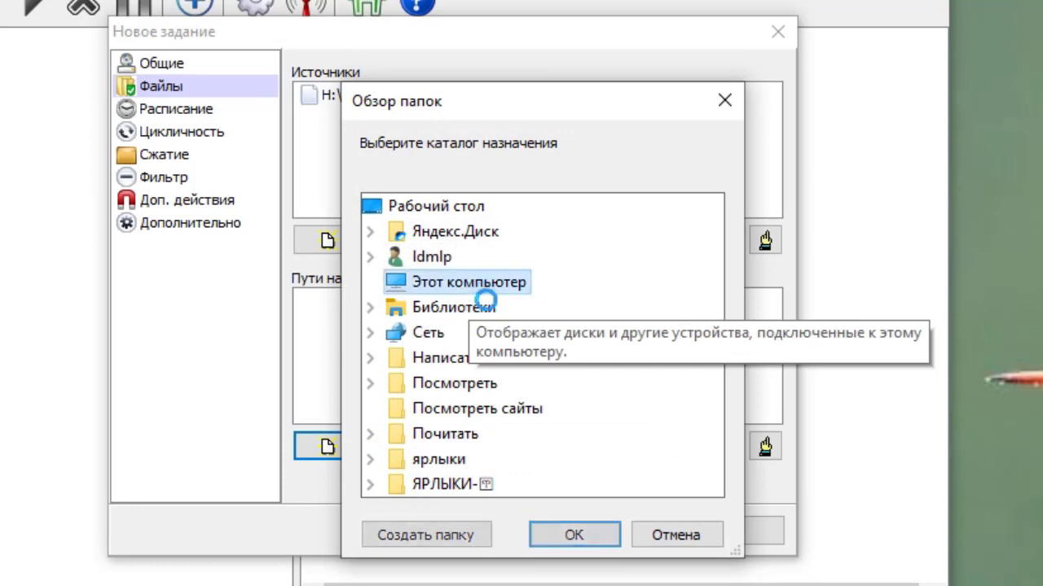
pyautogui.moveTo(717, 326); pyautogui.dragTo(725, 386)
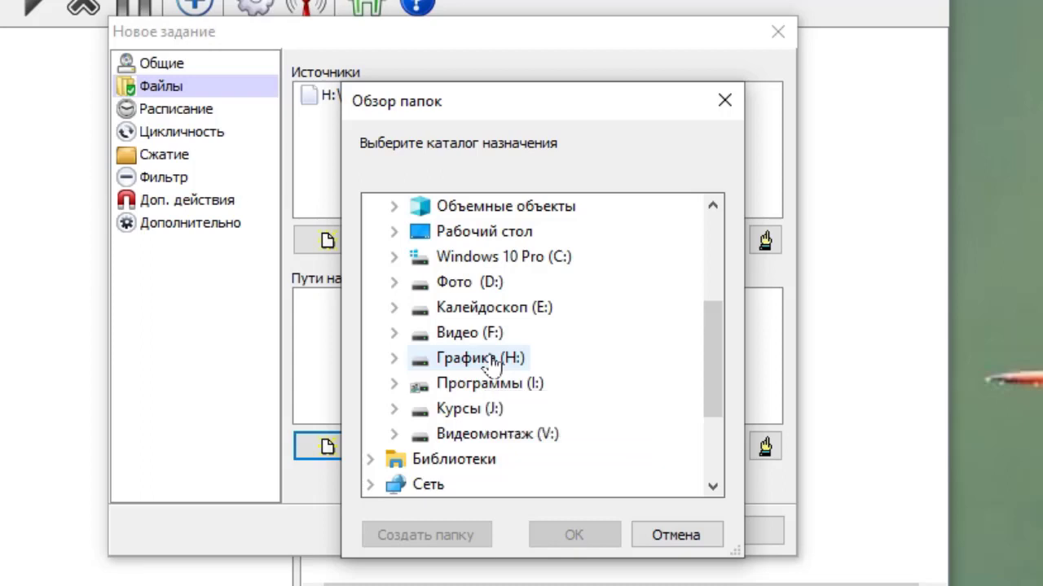
pyautogui.doubleClick(493, 359)
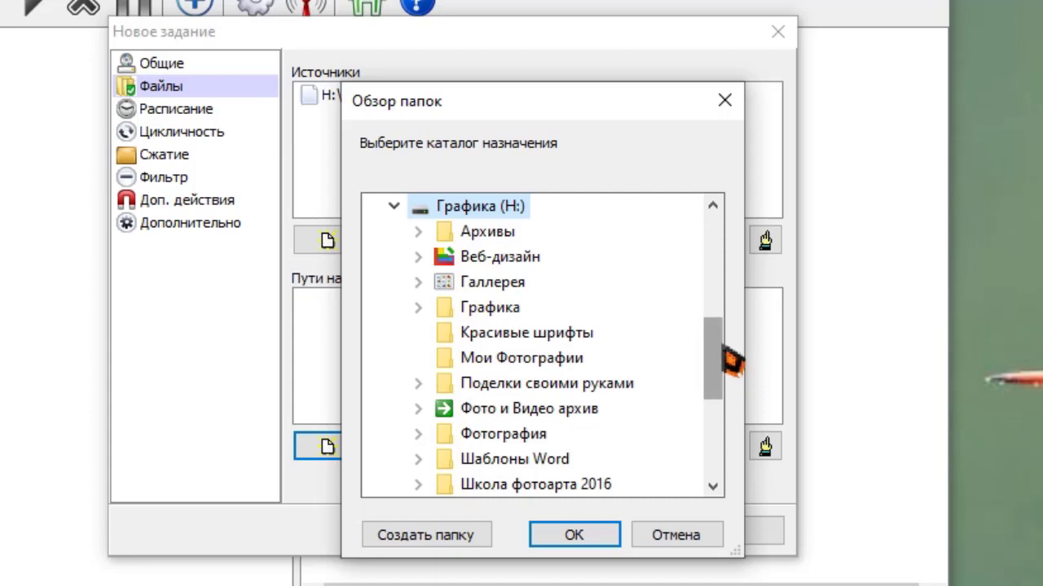
pyautogui.scroll(-2, 733, 375)
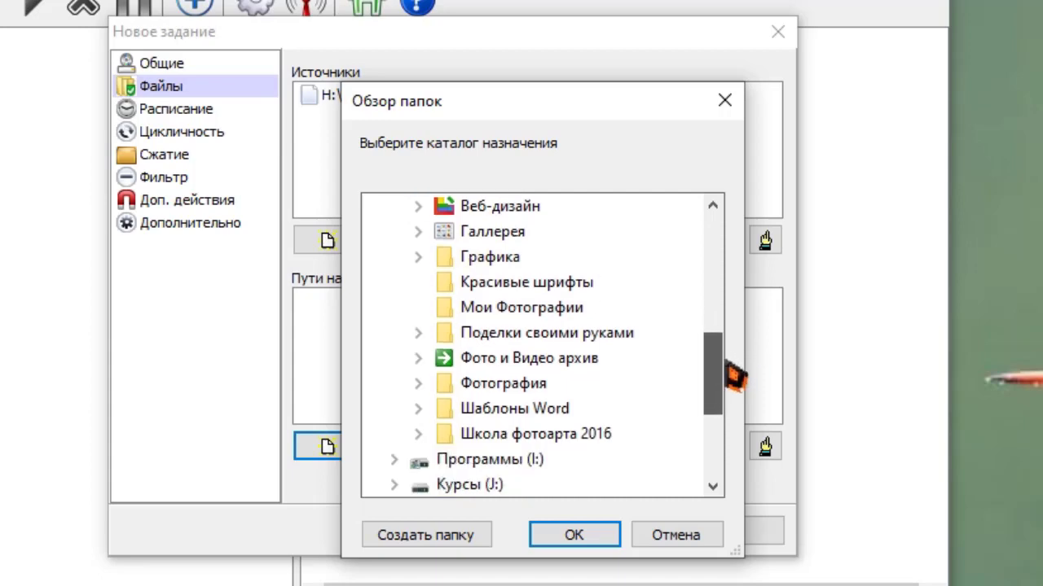
pyautogui.scroll(2, 733, 374)
pyautogui.scroll(-1, 733, 365)
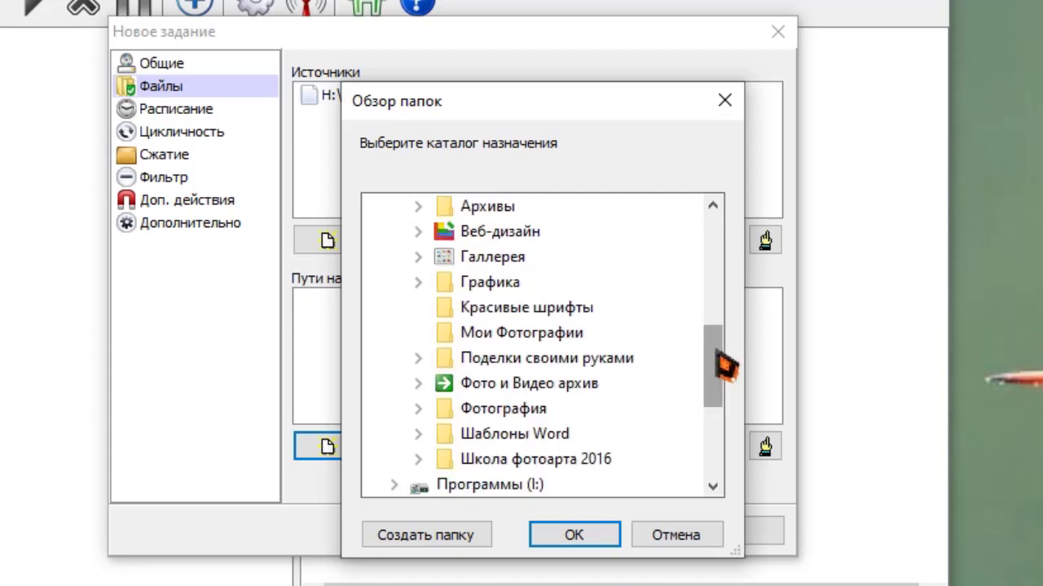
pyautogui.click(539, 343)
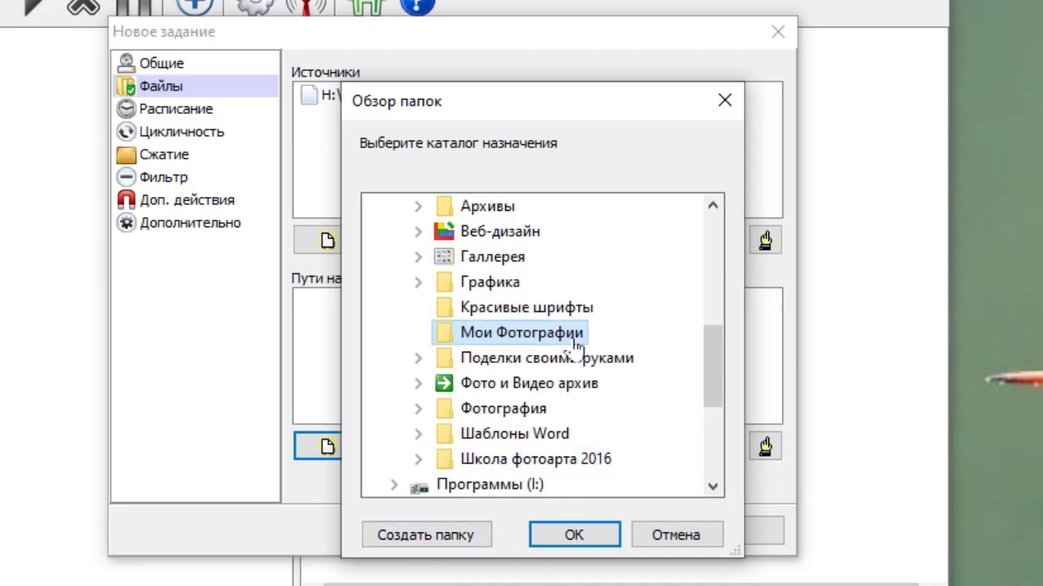
pyautogui.click(591, 537)
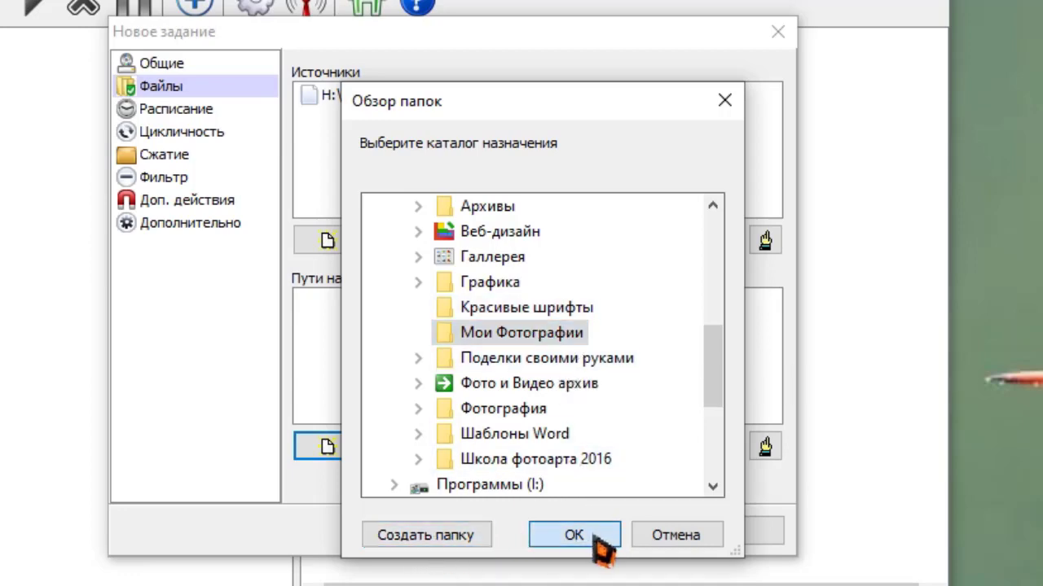
# - Examine the available launch schemes and the start time field in the task's schedule settings
pyautogui.click(204, 111)
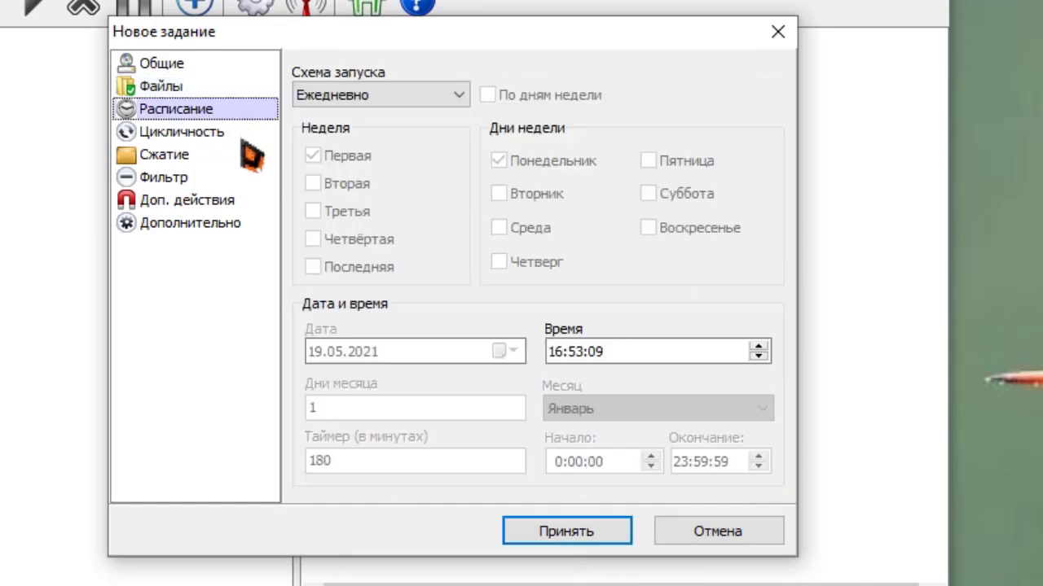
pyautogui.click(461, 96)
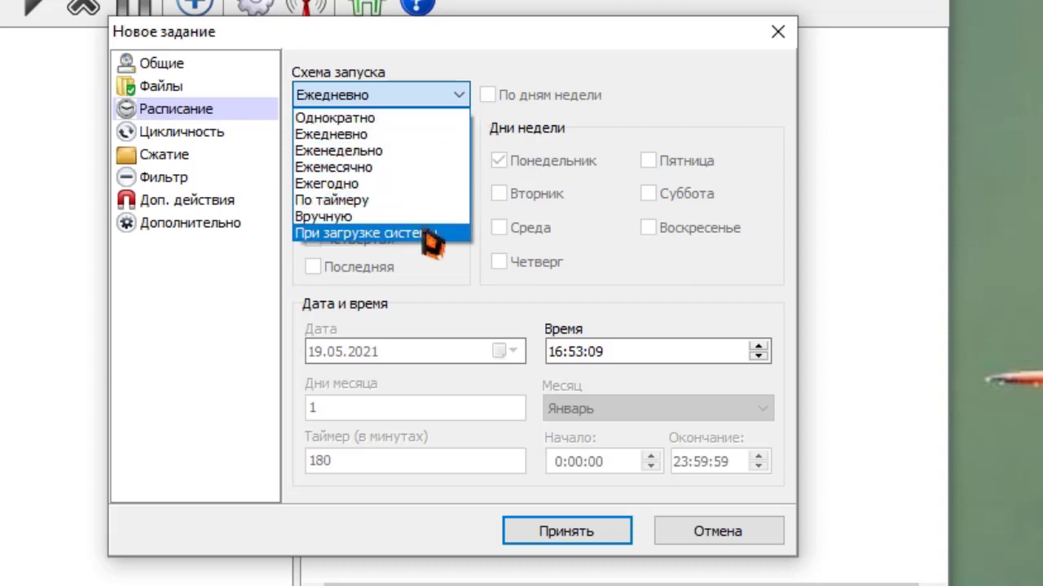
pyautogui.click(451, 96)
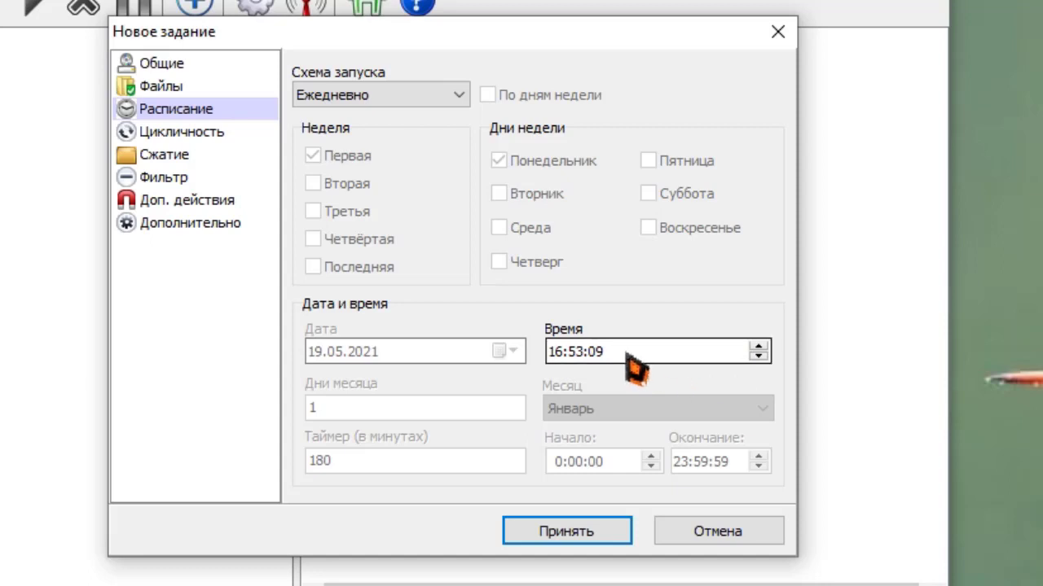
pyautogui.click(774, 352)
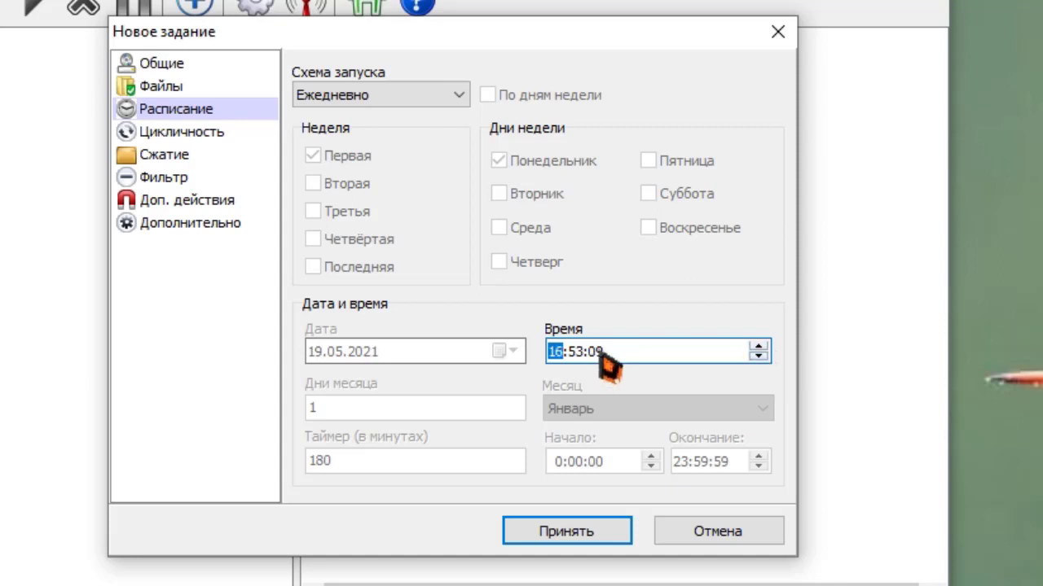
pyautogui.press('Right')
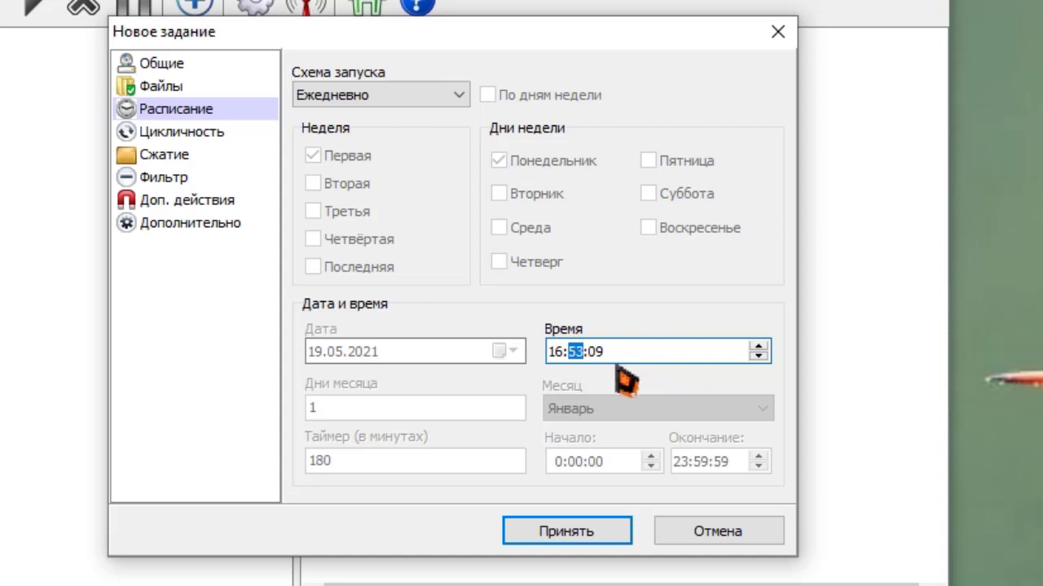
pyautogui.click(759, 347)
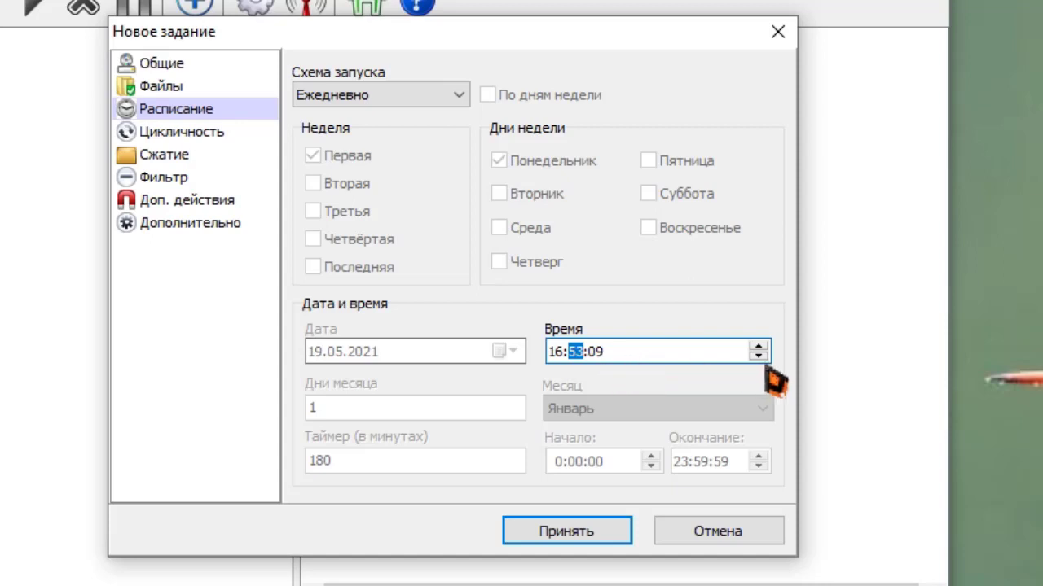
# - Set the compression type of the backup task to 7-zip
pyautogui.click(187, 163)
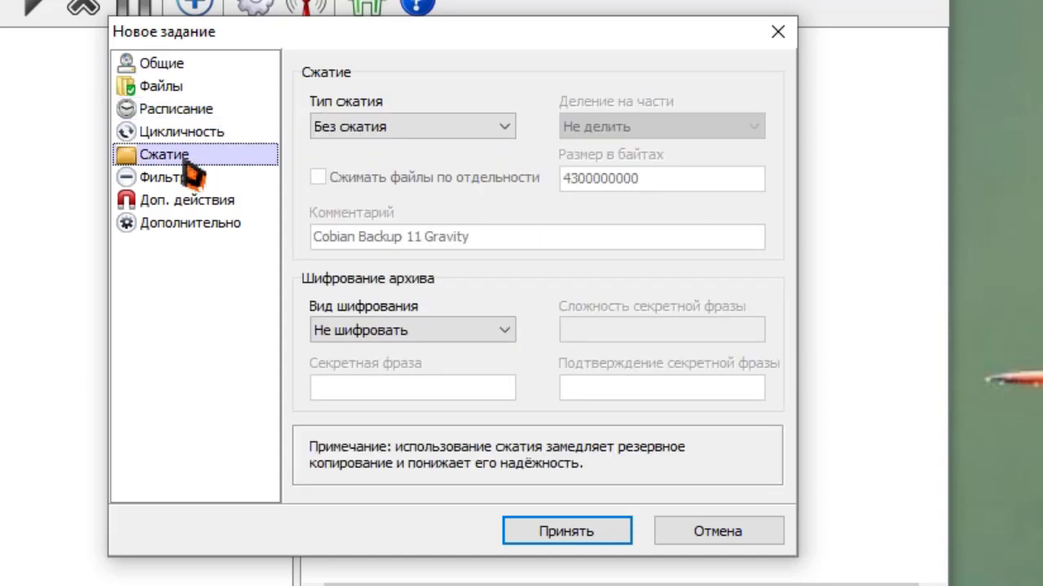
pyautogui.click(513, 128)
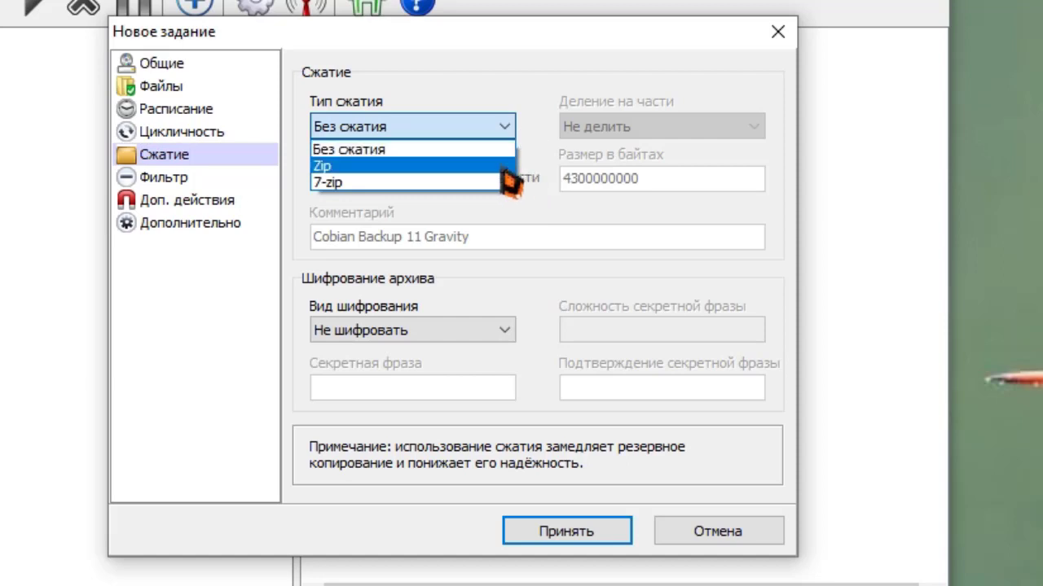
pyautogui.click(384, 184)
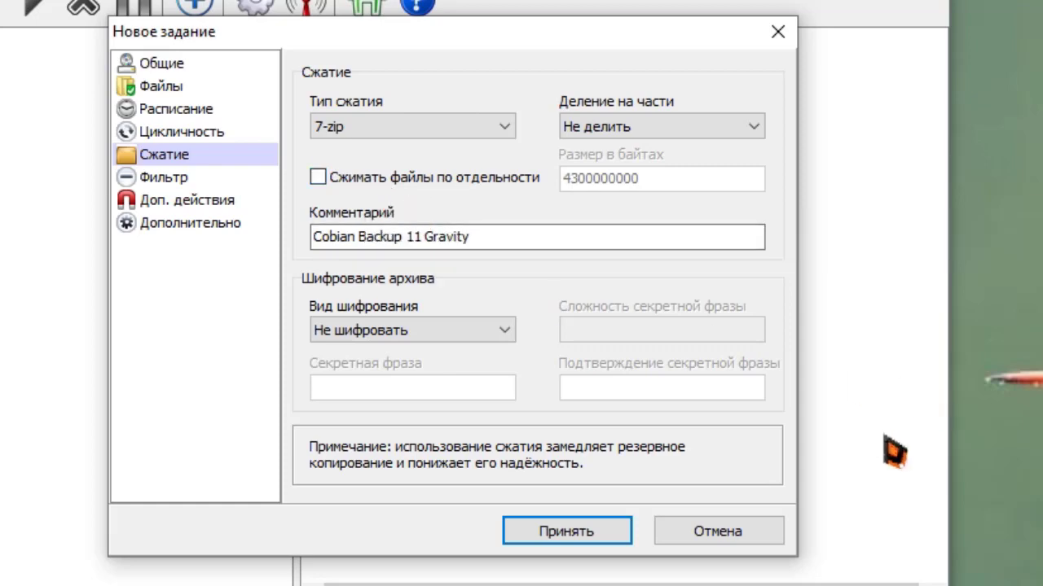
# - Set the number of full copies to keep to 10 and save the backup task
pyautogui.click(181, 131)
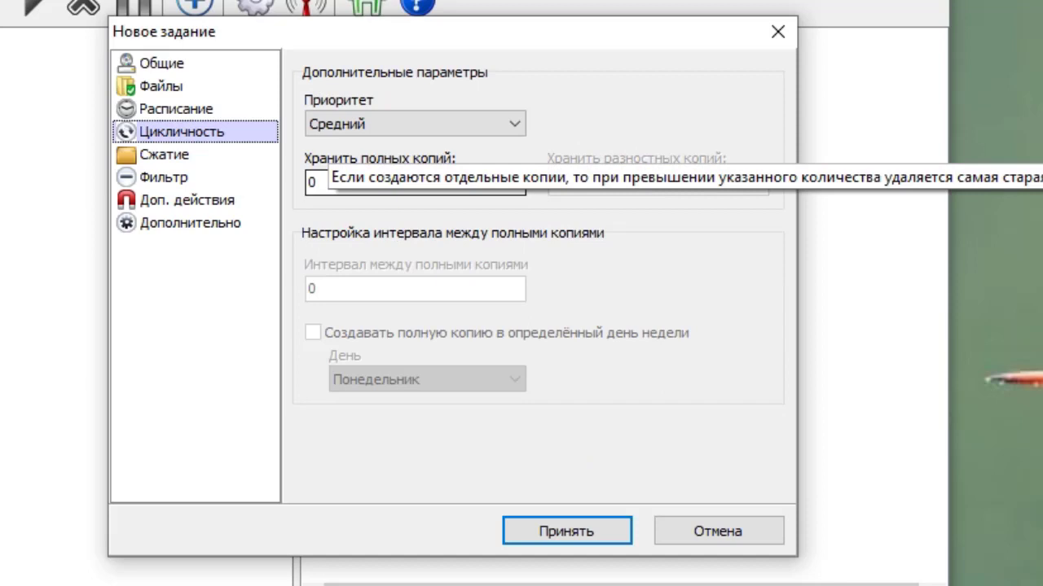
pyautogui.click(359, 183)
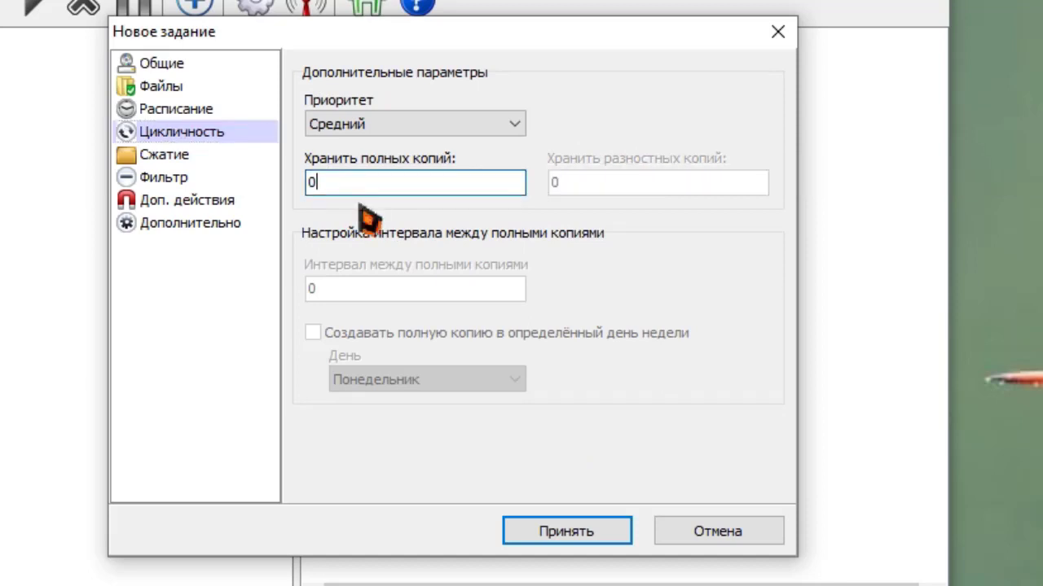
pyautogui.press('BackSpace')
pyautogui.write('1')
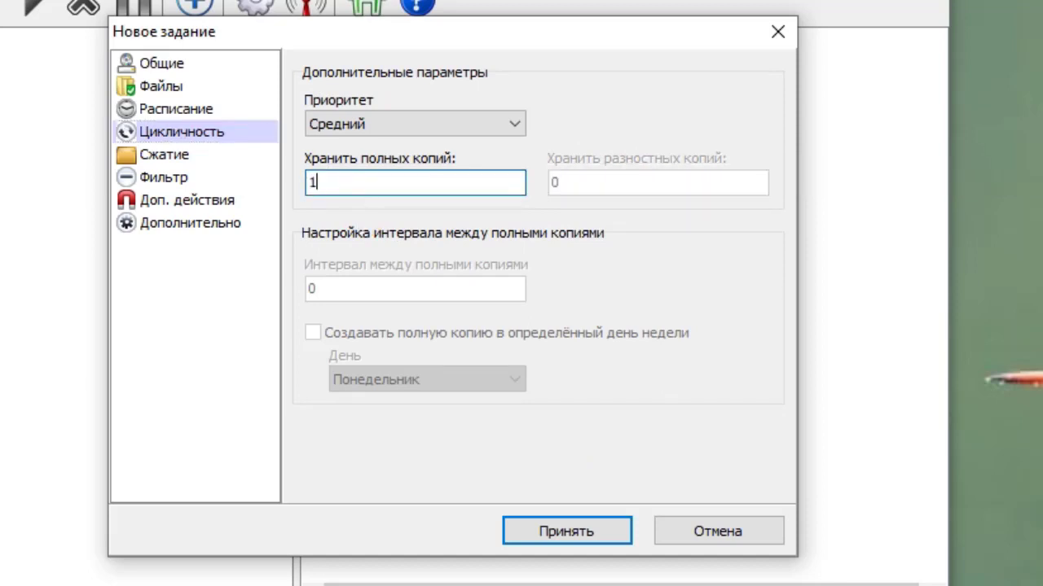
pyautogui.write('0')
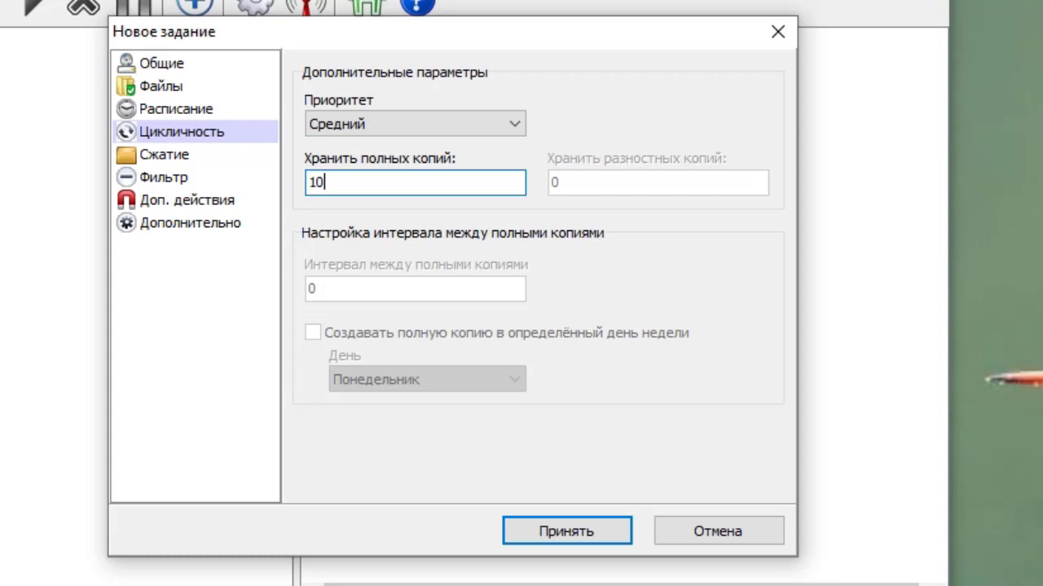
pyautogui.click(607, 540)
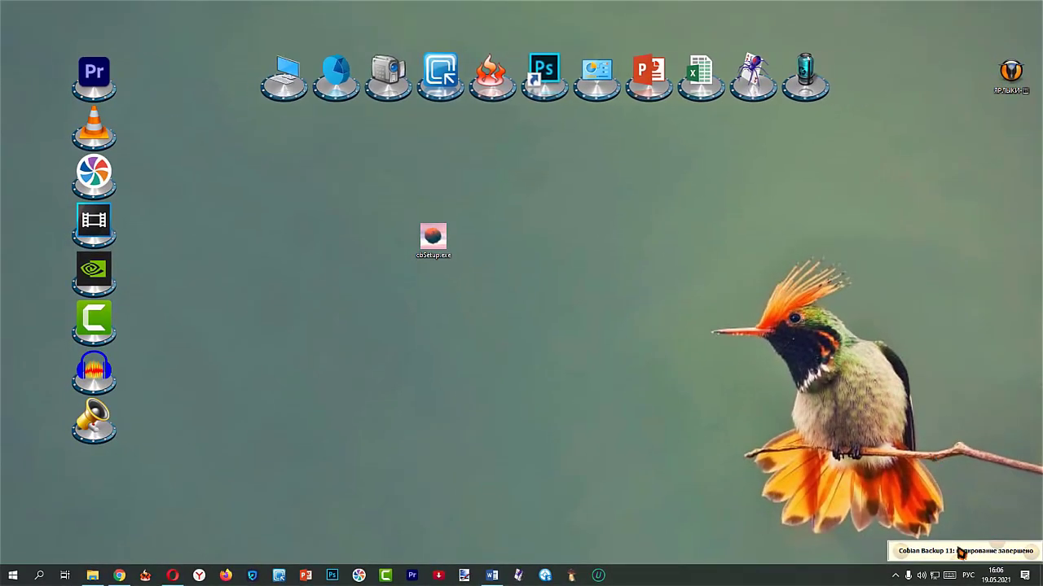
# - Switch to File Explorer and open the backup destination folder «Мои Фотографии» on drive Графика (H:)
pyautogui.click(298, 79)
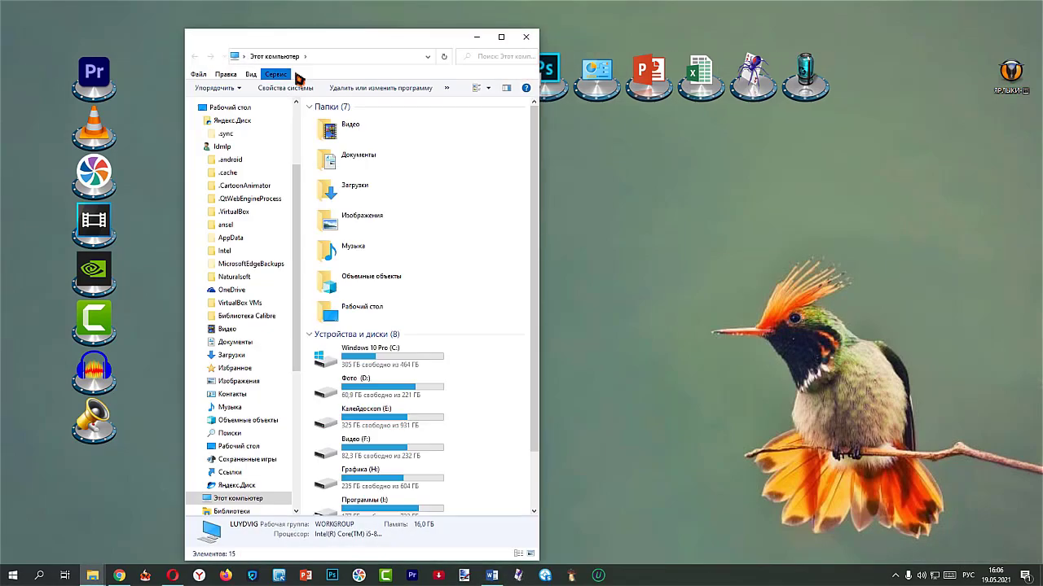
pyautogui.scroll(-2, 542, 432)
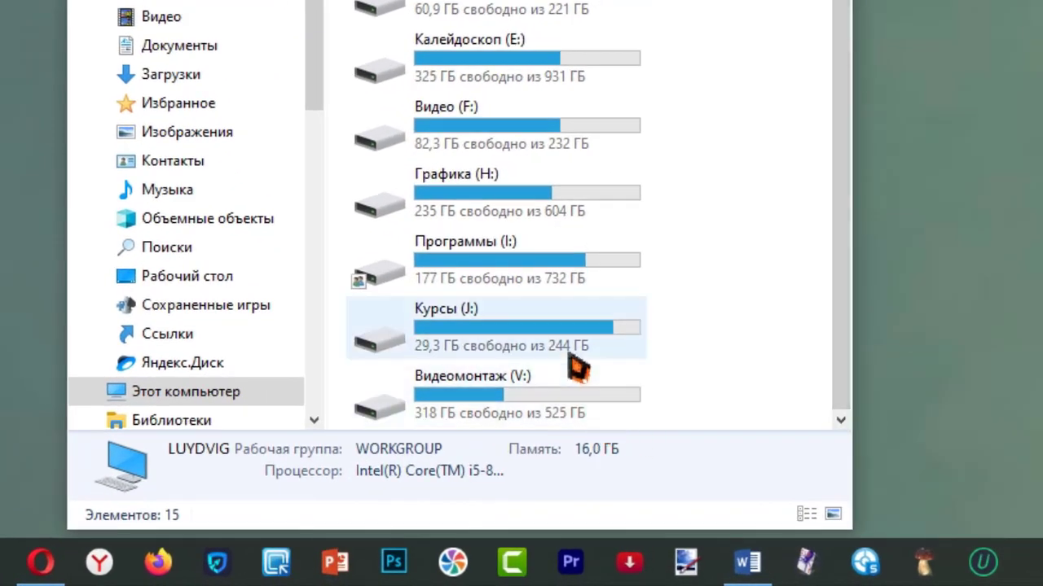
pyautogui.doubleClick(563, 197)
pyautogui.doubleClick(509, 311)
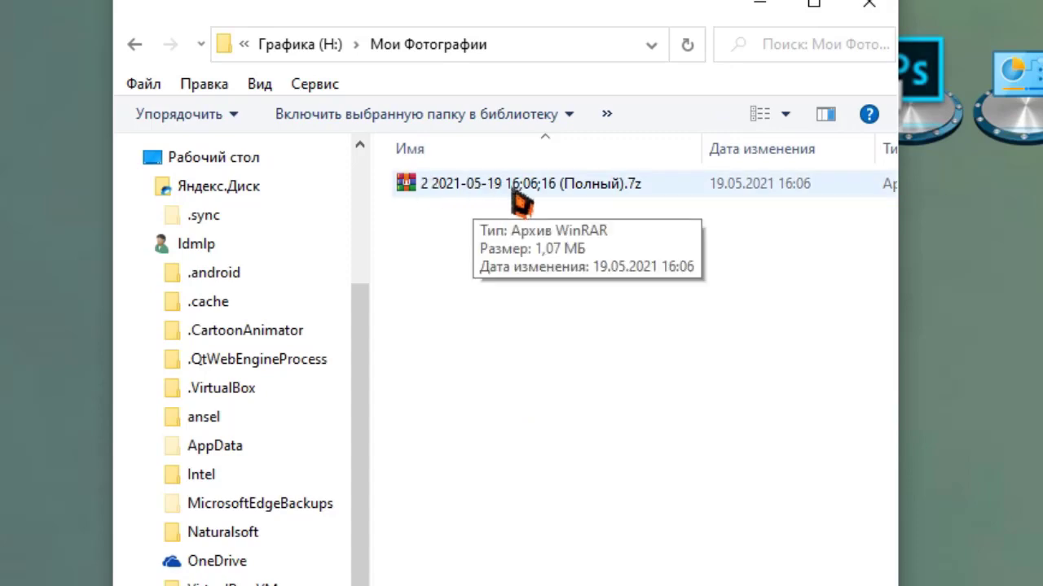
# - View the picture 2.jpg inside the full-backup 7z archive, then close the picture and minimize the archive window
pyautogui.click(530, 191)
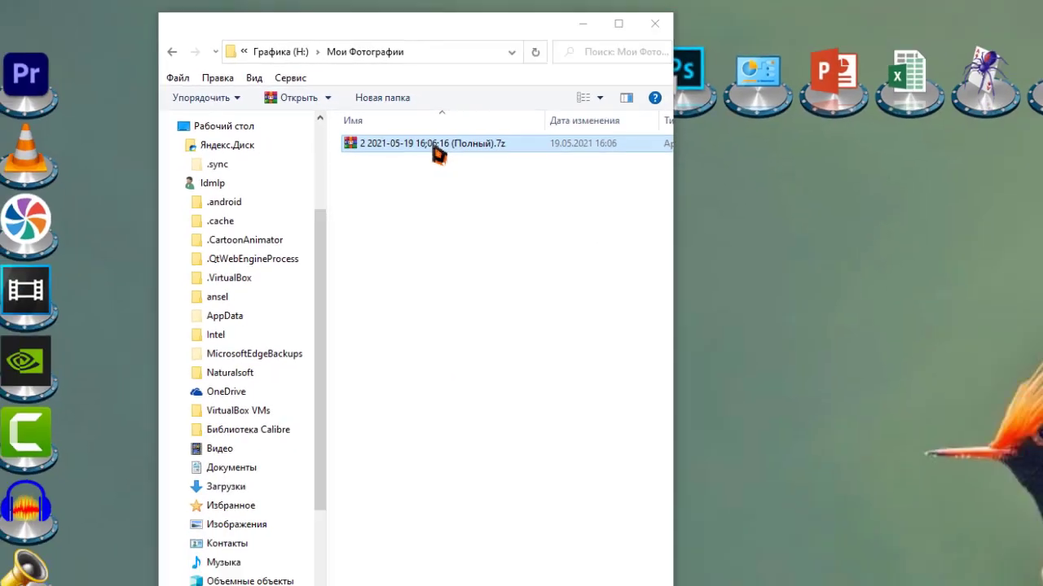
pyautogui.doubleClick(436, 146)
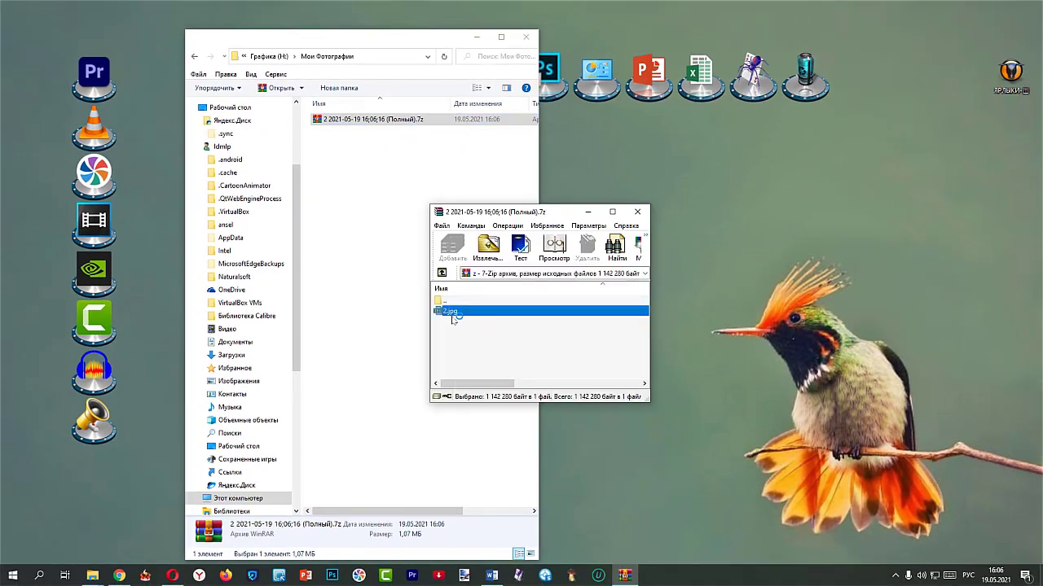
pyautogui.doubleClick(549, 430)
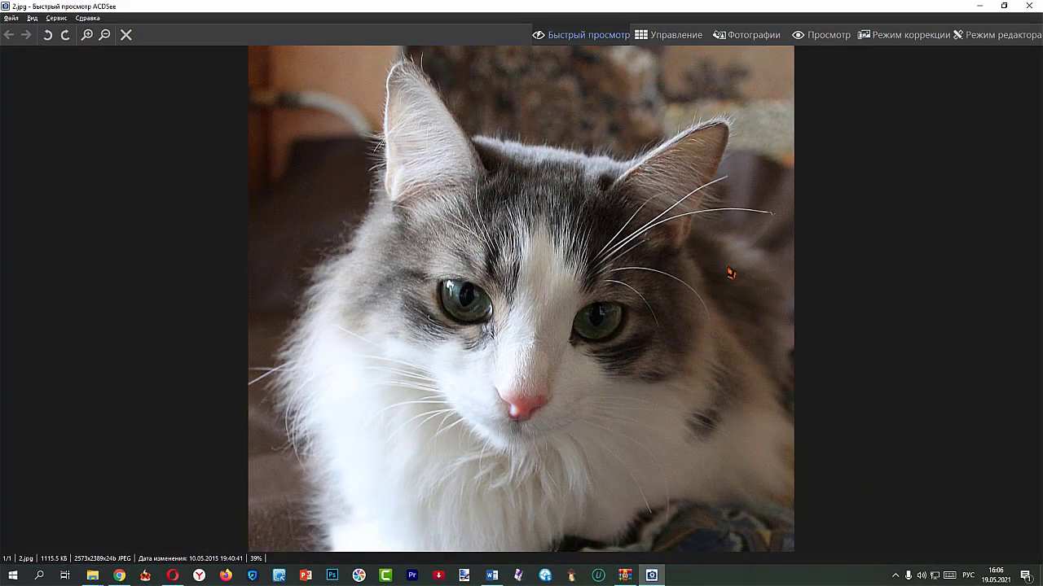
pyautogui.click(1038, 9)
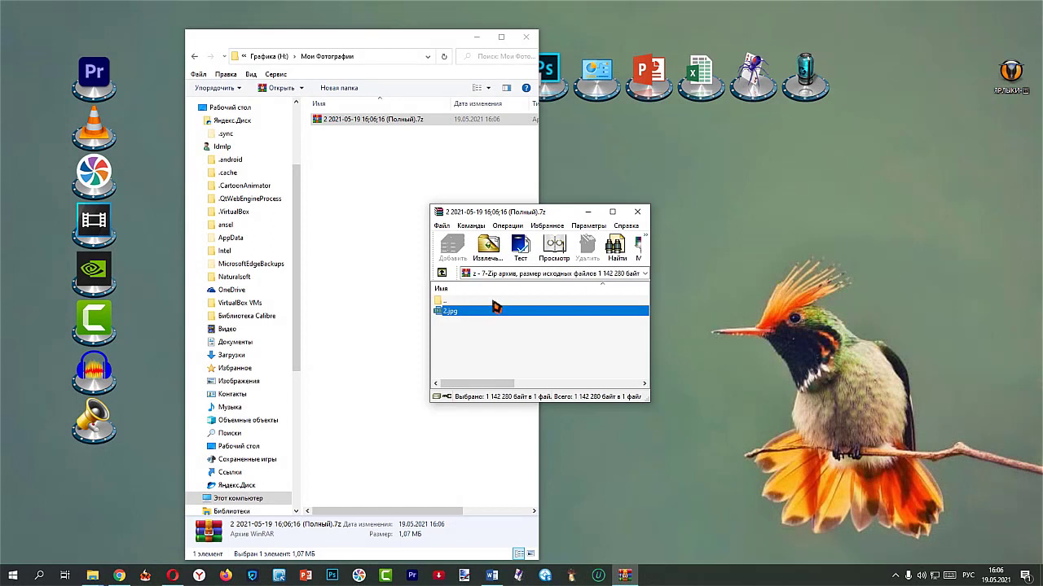
pyautogui.click(591, 212)
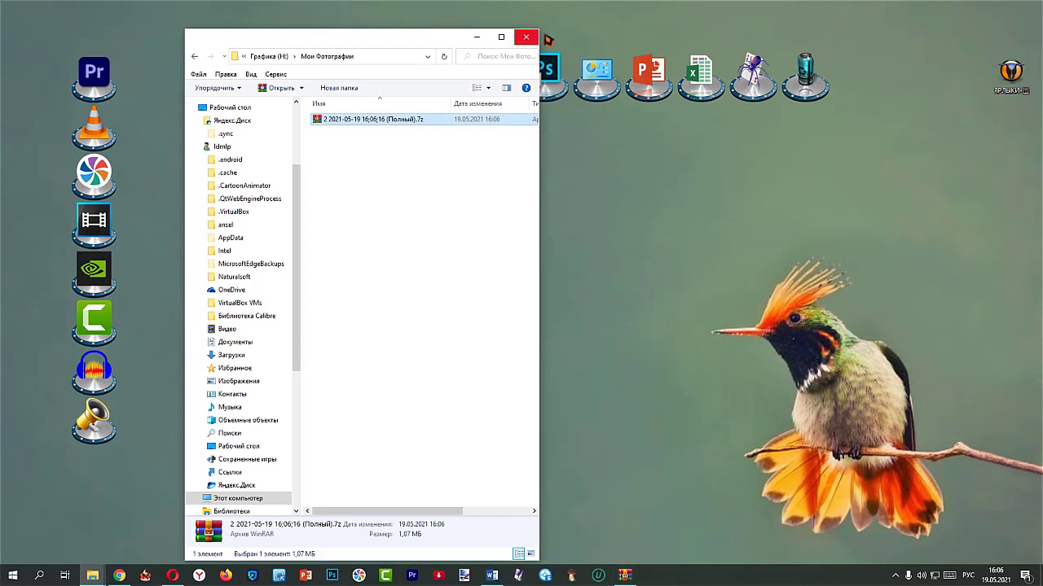